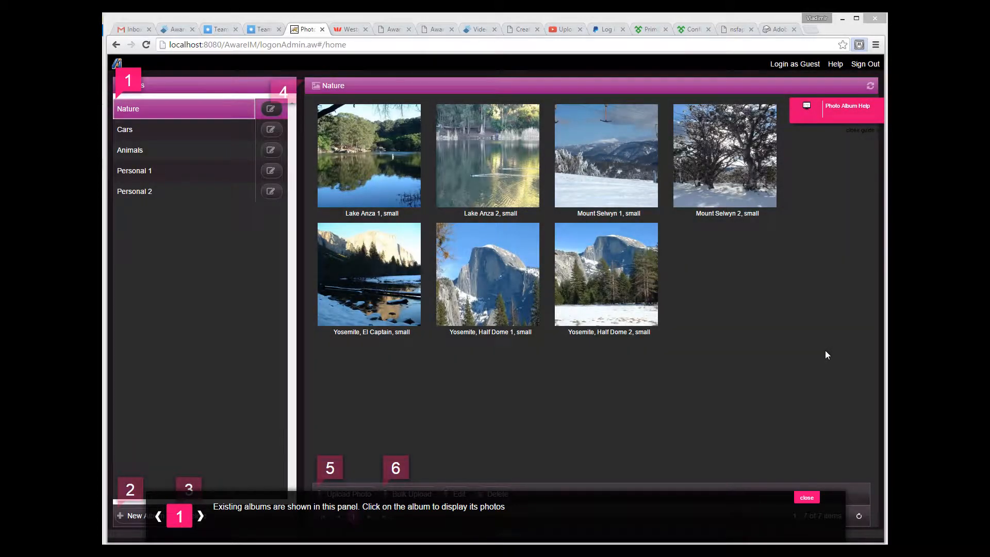
Step through all six sections of the Photo Album Help page guide and read each explanation.
click(200, 516)
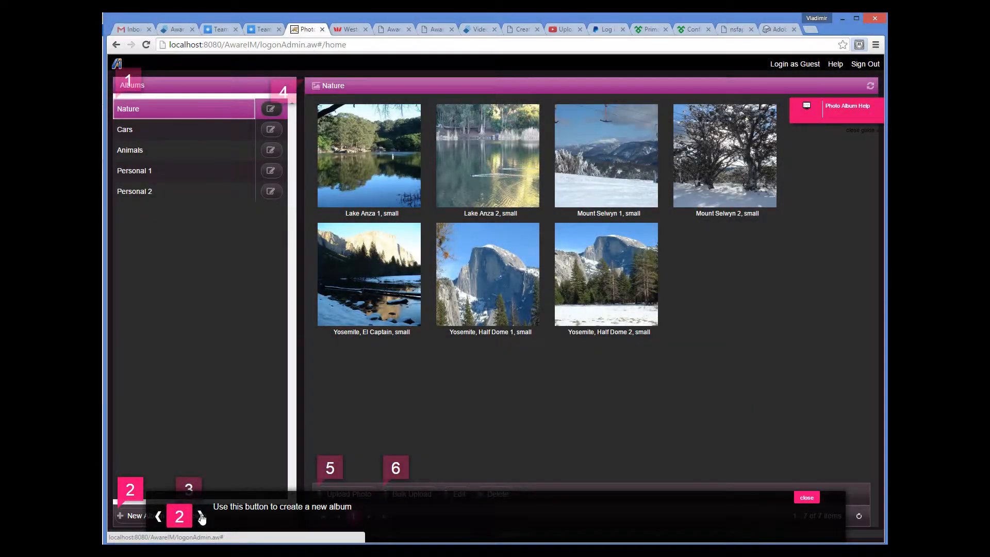
click(201, 517)
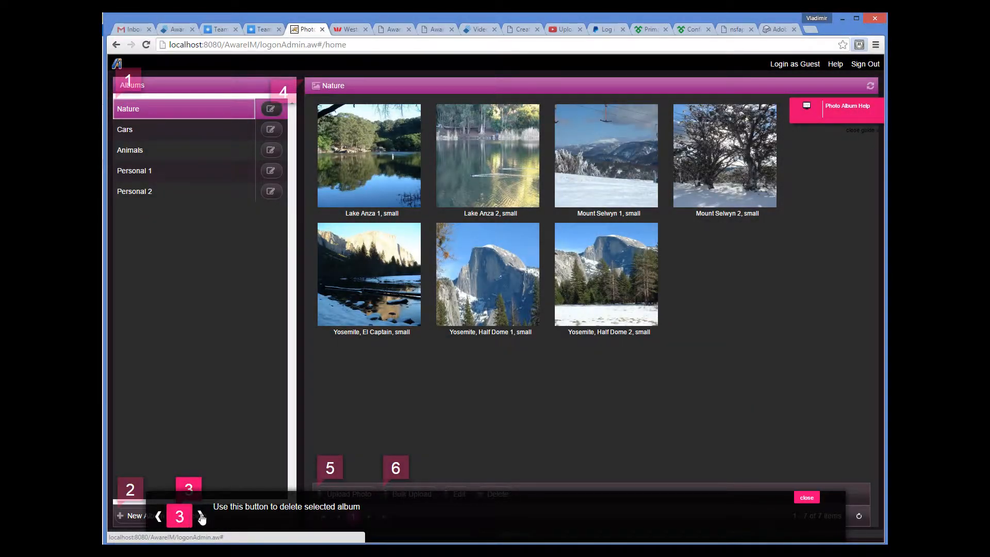
click(201, 516)
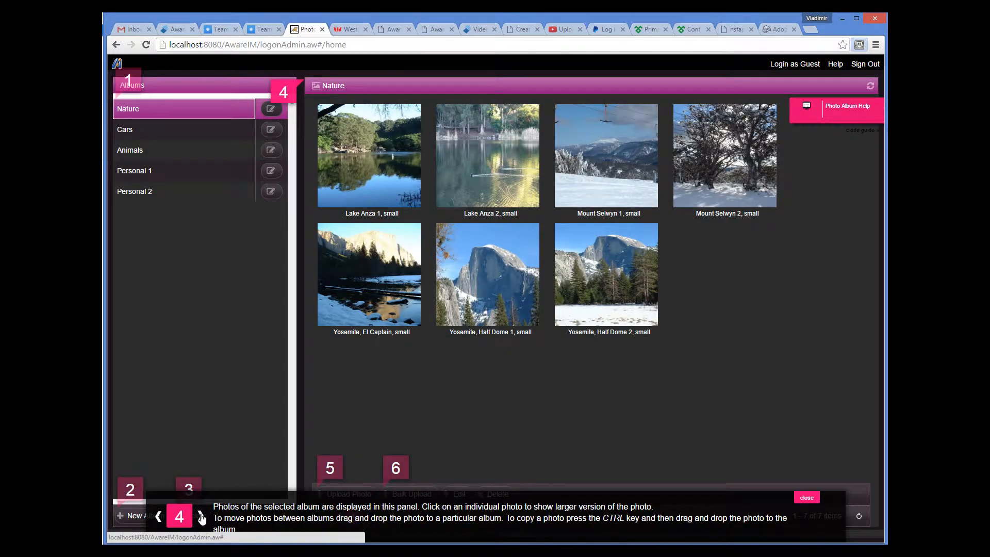
click(201, 517)
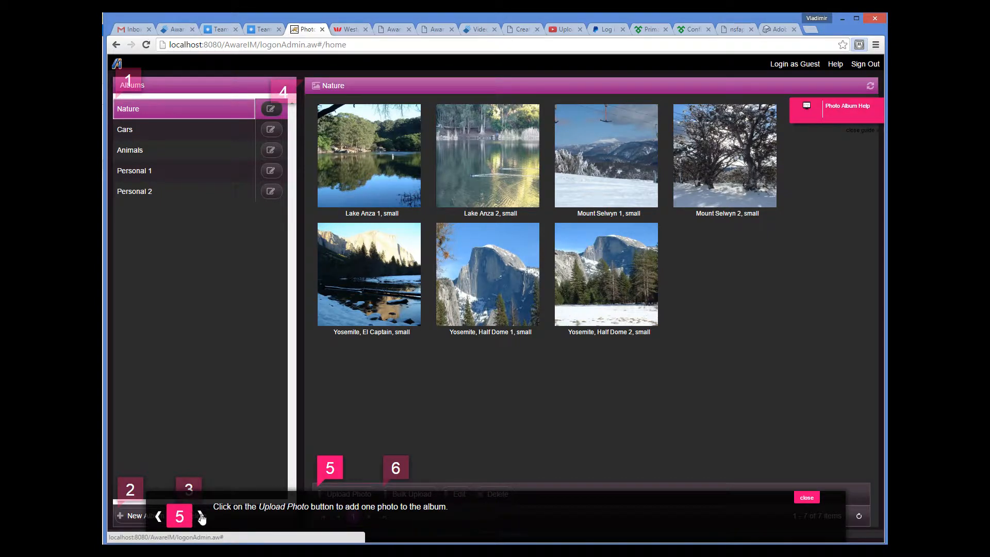
click(200, 517)
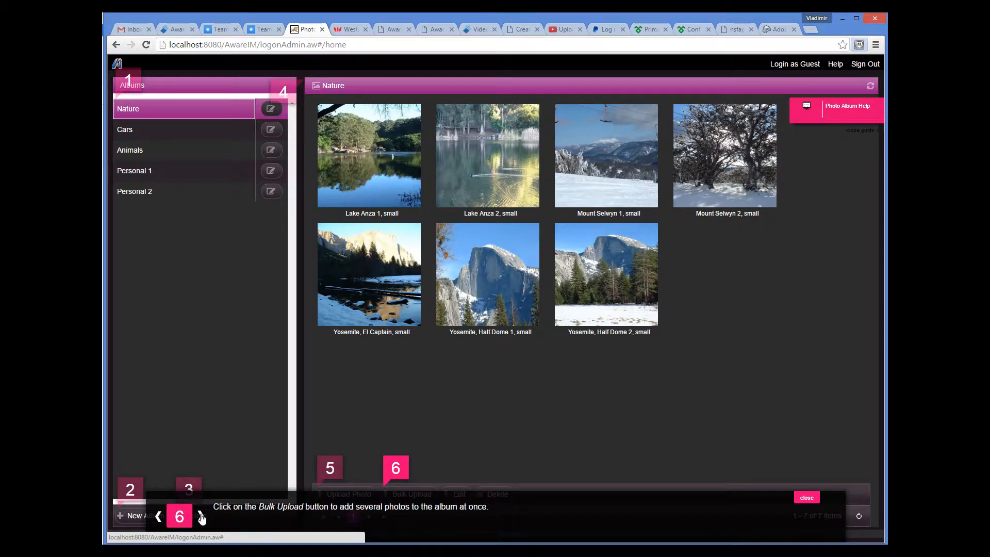
click(200, 517)
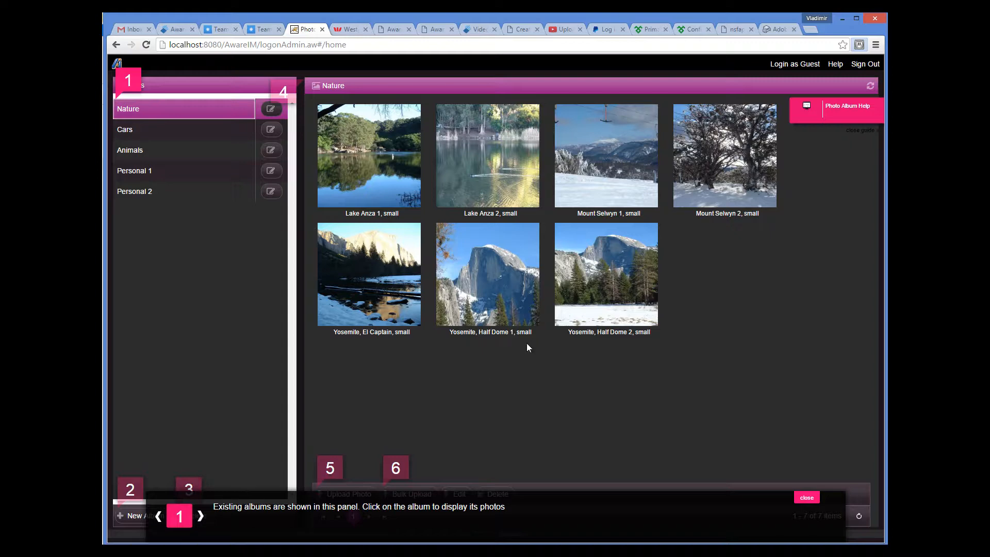
Close the Photo Album Help page guide, then activate it again, dismissing the notices.
click(846, 111)
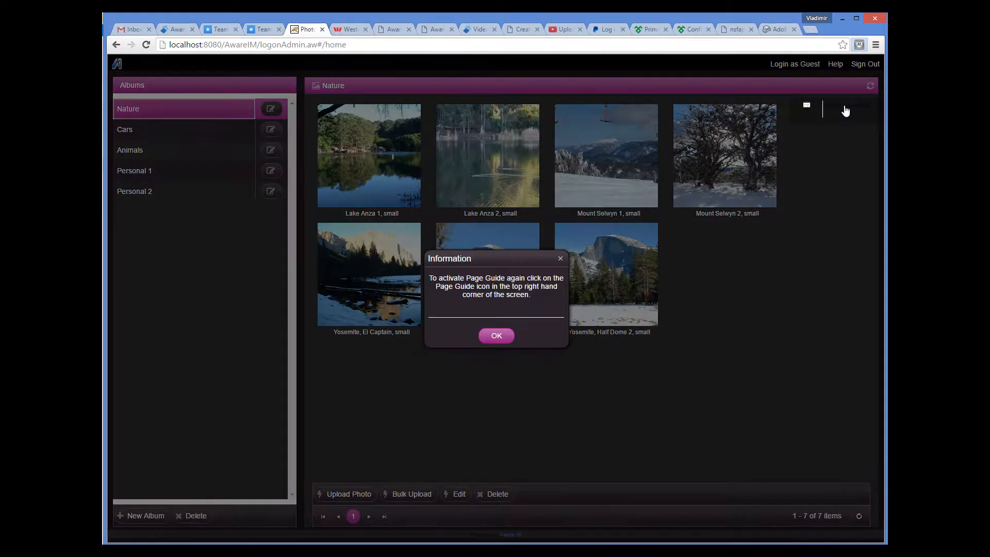
click(502, 334)
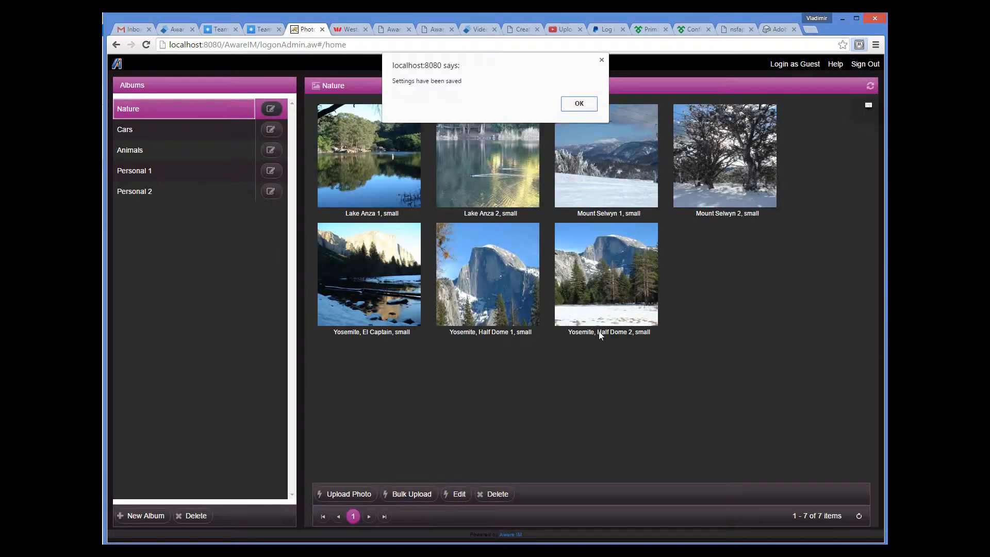
click(579, 104)
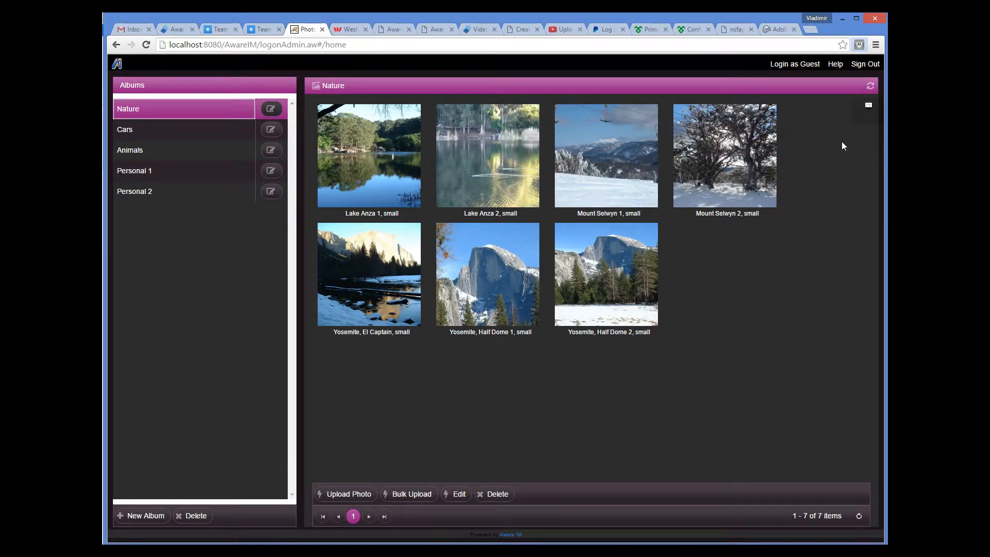
click(833, 107)
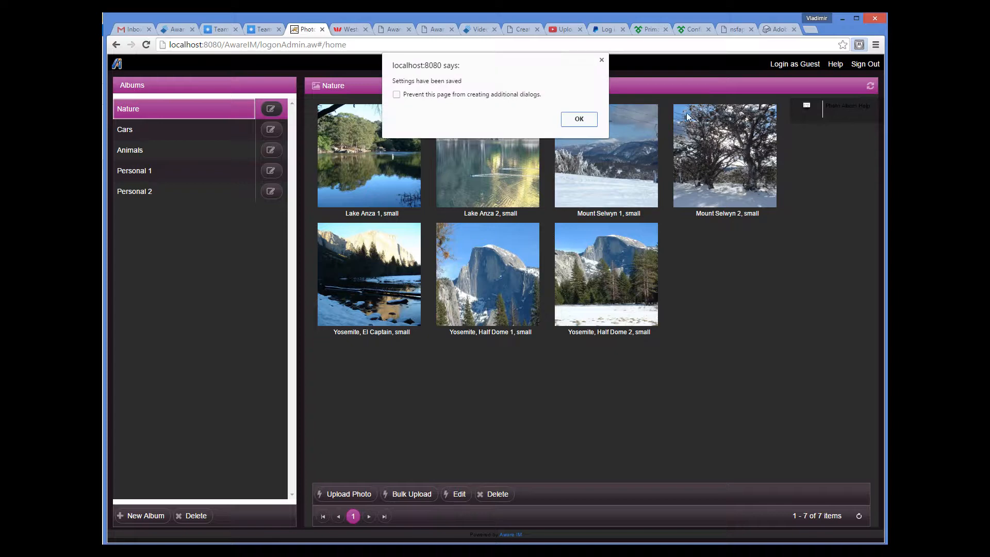
click(591, 124)
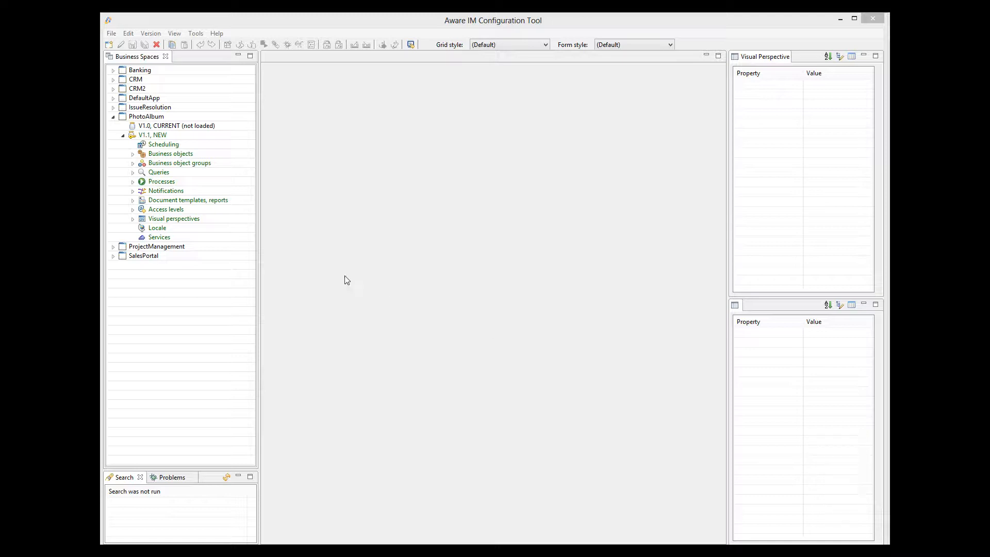
In the Aware IM Configuration Tool, open PhotoAlbum's Author - all query to examine its Tour property, and close it.
click(132, 172)
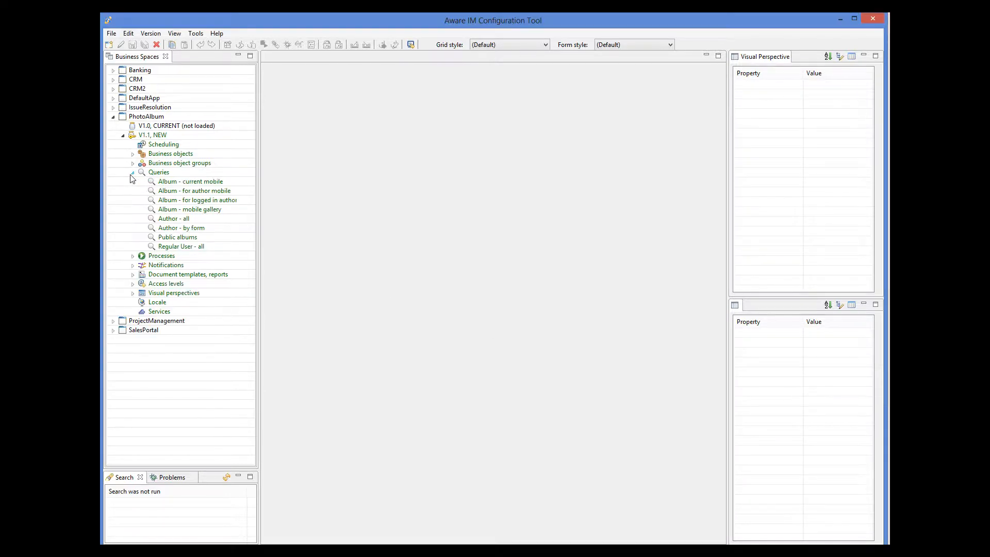
click(178, 219)
double_click(179, 223)
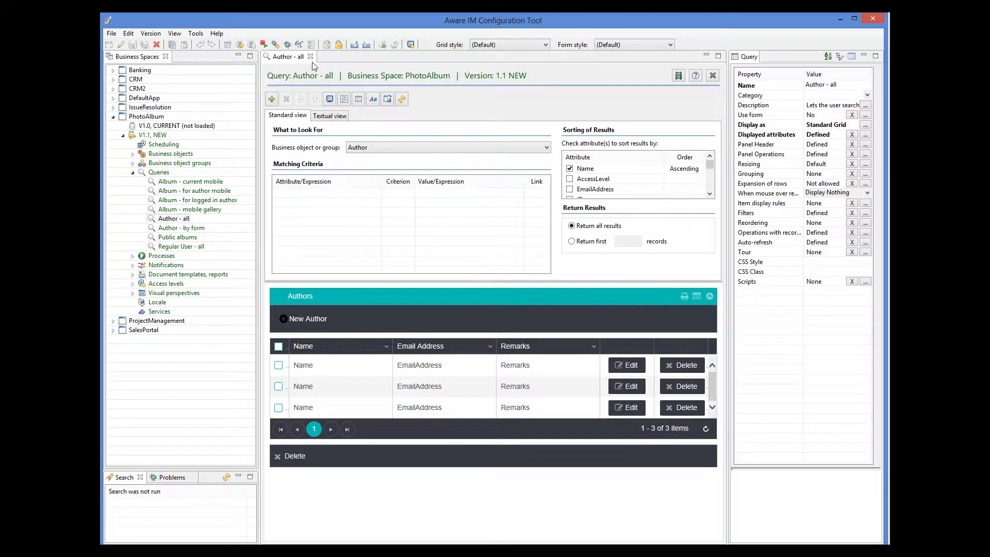
click(310, 56)
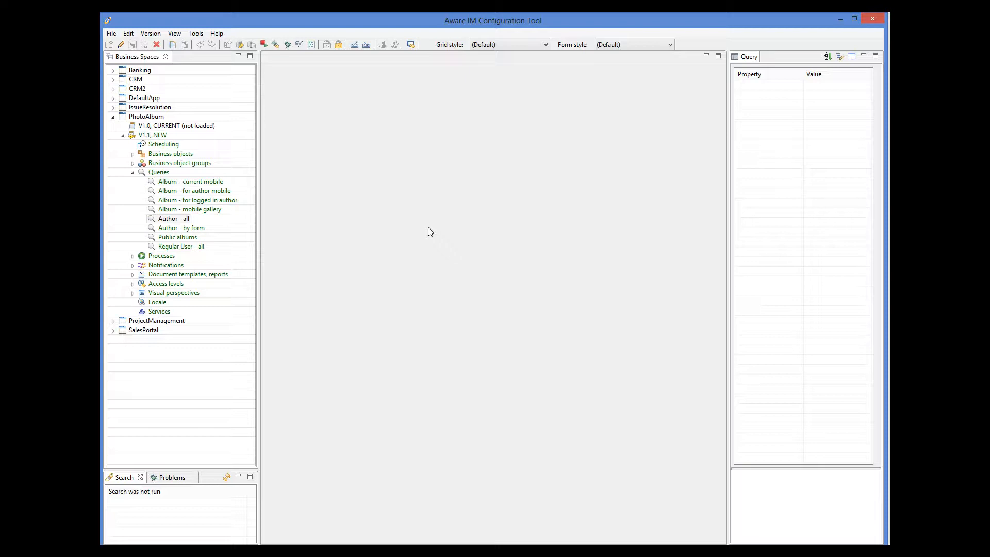
Examine the navigation and miscellaneous properties, including Tour, of the Album business object's Editing form, and close the object.
click(132, 154)
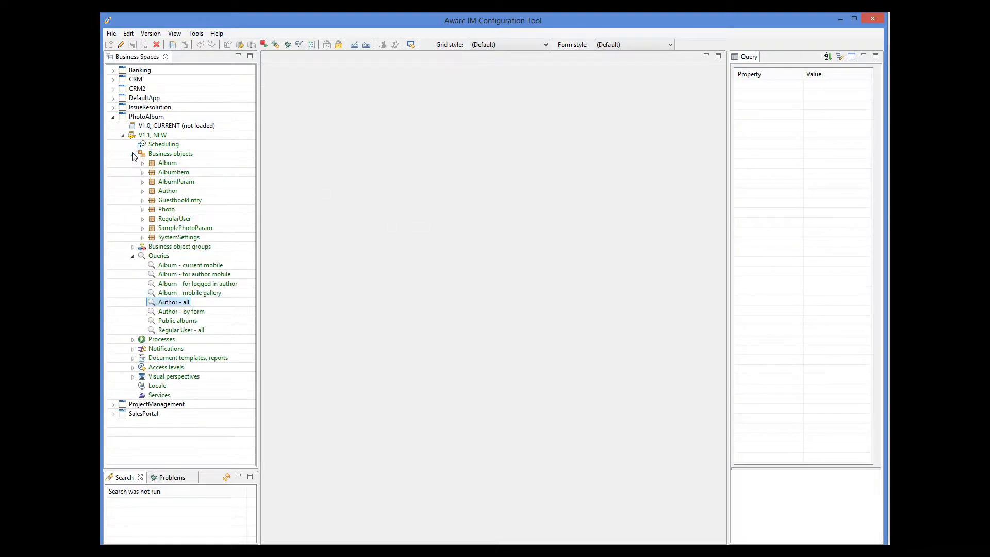
double_click(167, 163)
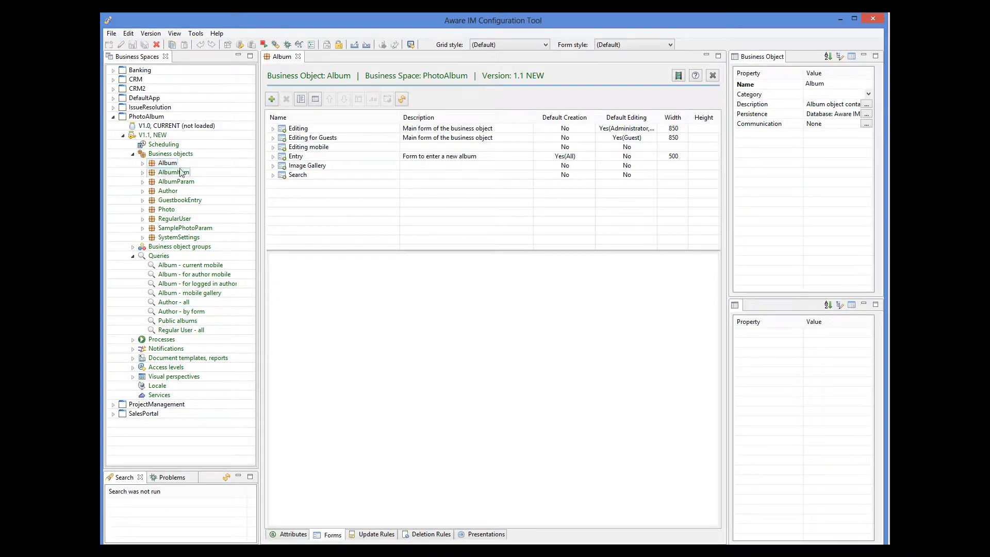
click(303, 129)
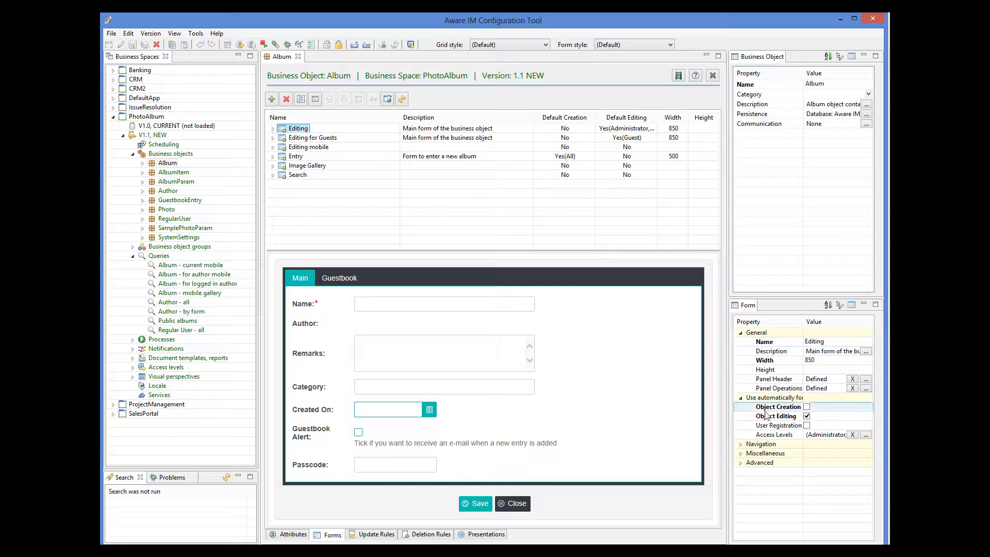
click(741, 445)
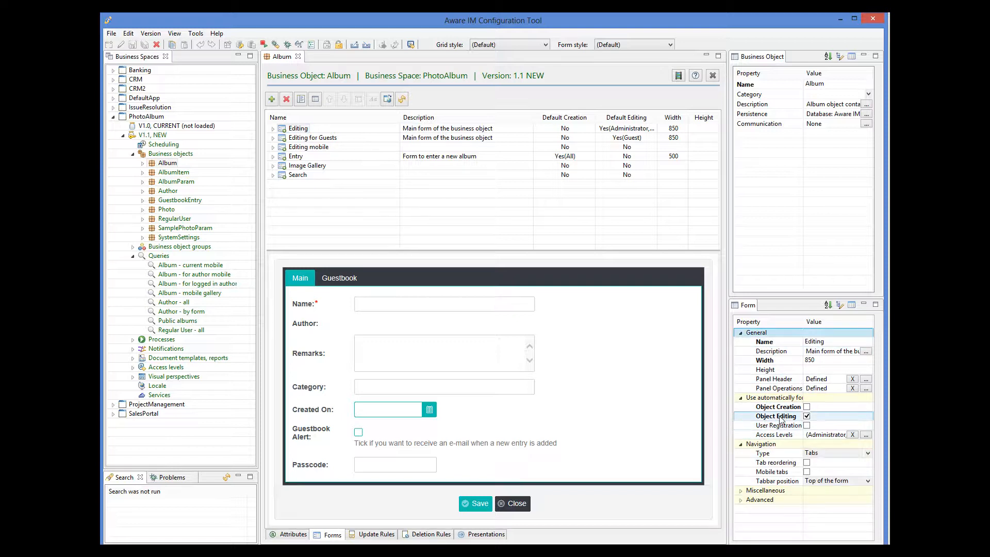
click(741, 491)
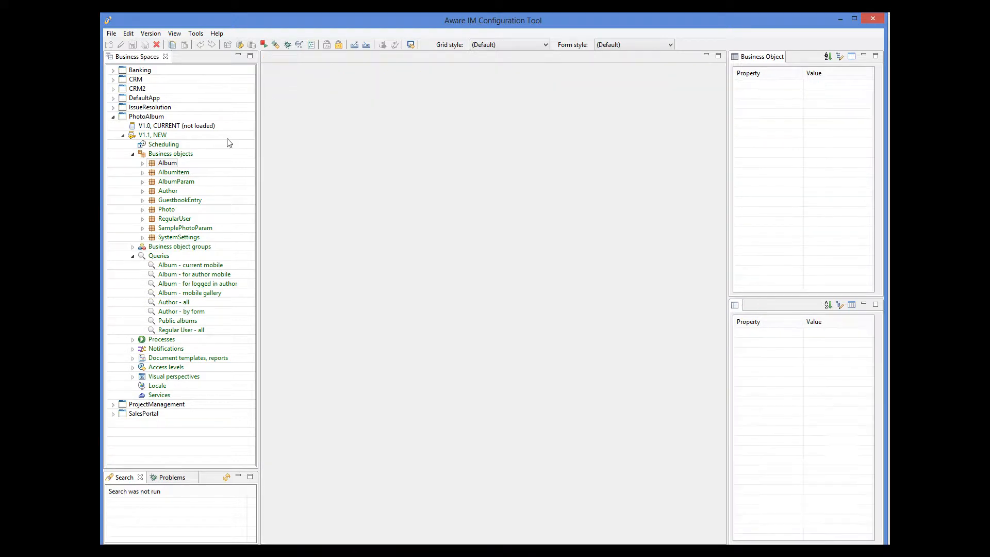
click(298, 56)
Open the Author visual perspective and review its tour definition and the settings for a new tour section, without saving changes.
click(132, 376)
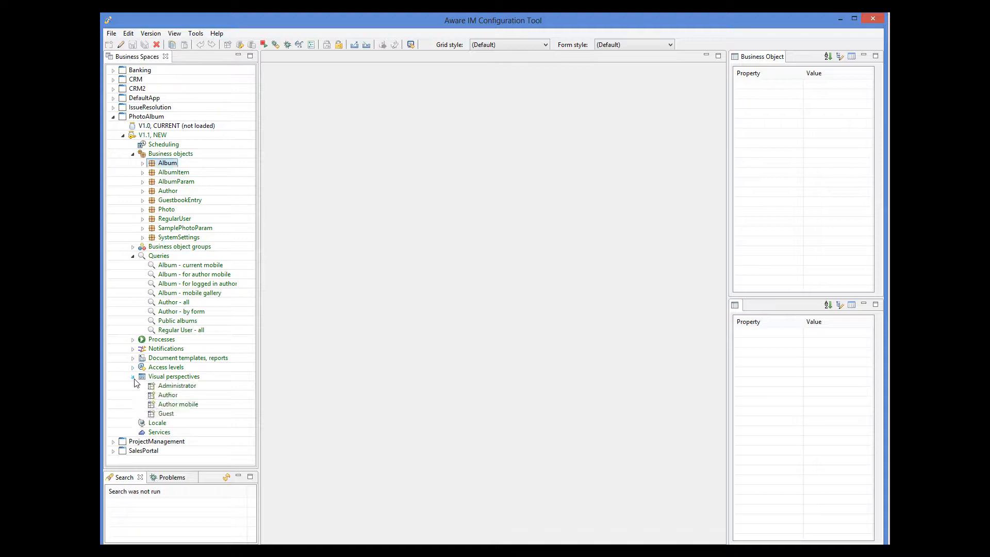
double_click(168, 396)
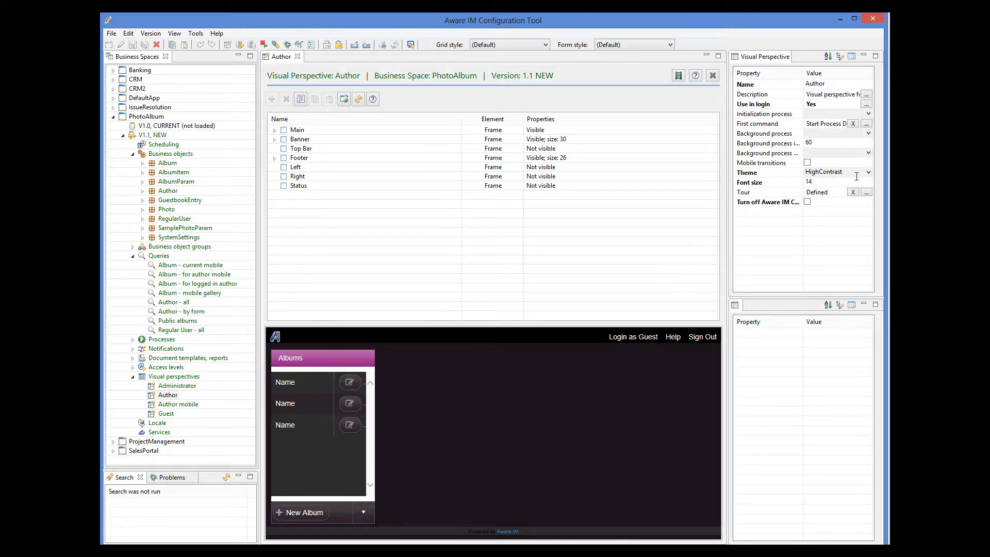
click(870, 193)
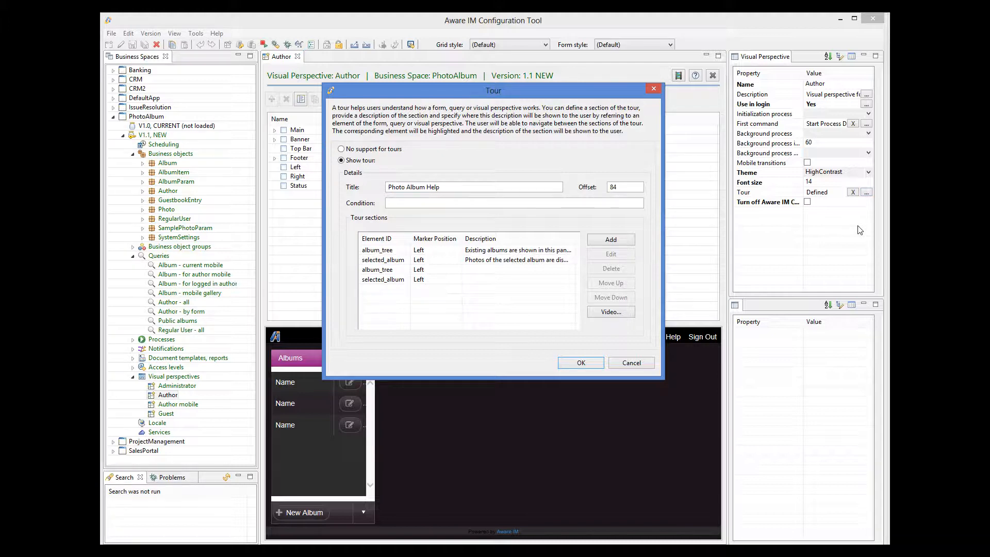
click(611, 241)
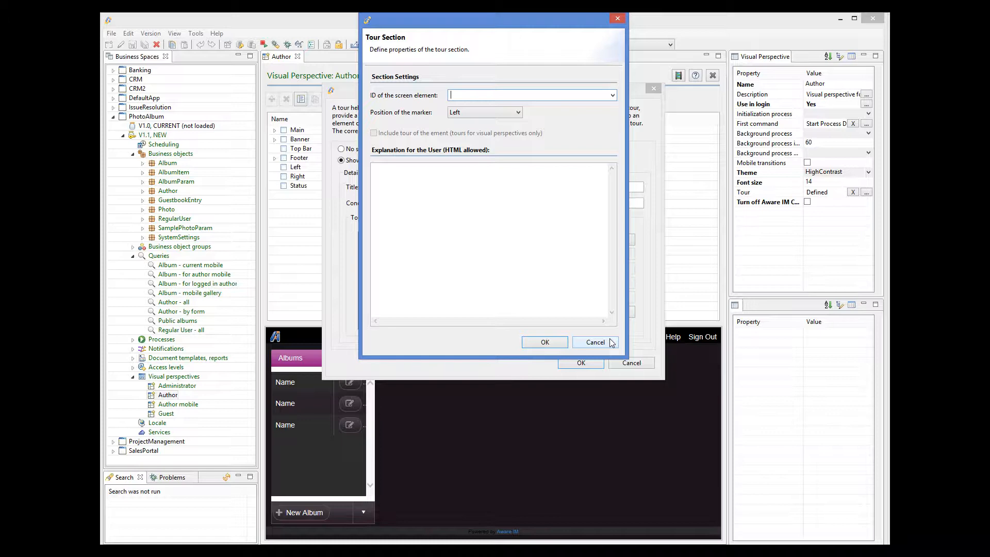
click(611, 342)
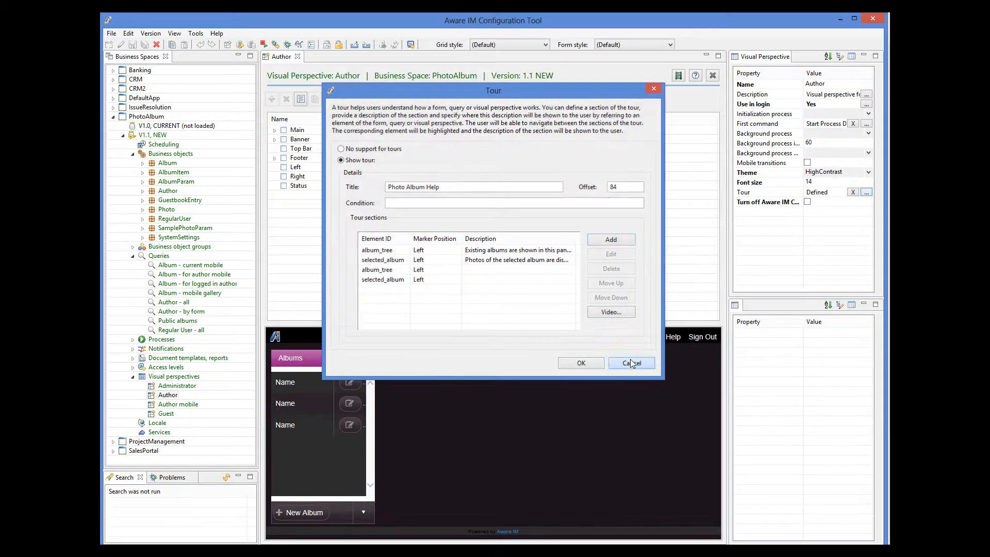
click(630, 362)
click(631, 363)
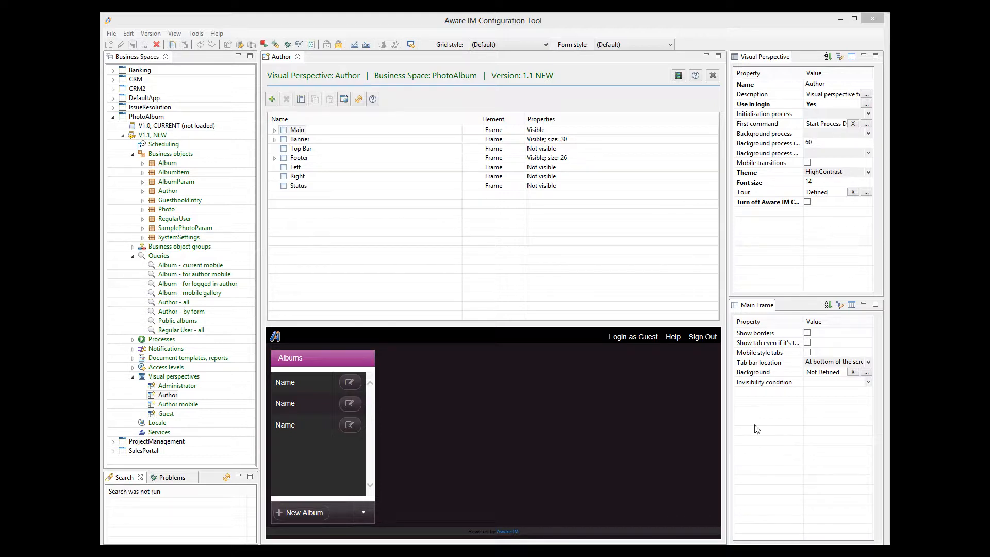
Open the Main section of Album's Editing form, inspect the Name field's Cell ID property, and close the section.
double_click(166, 163)
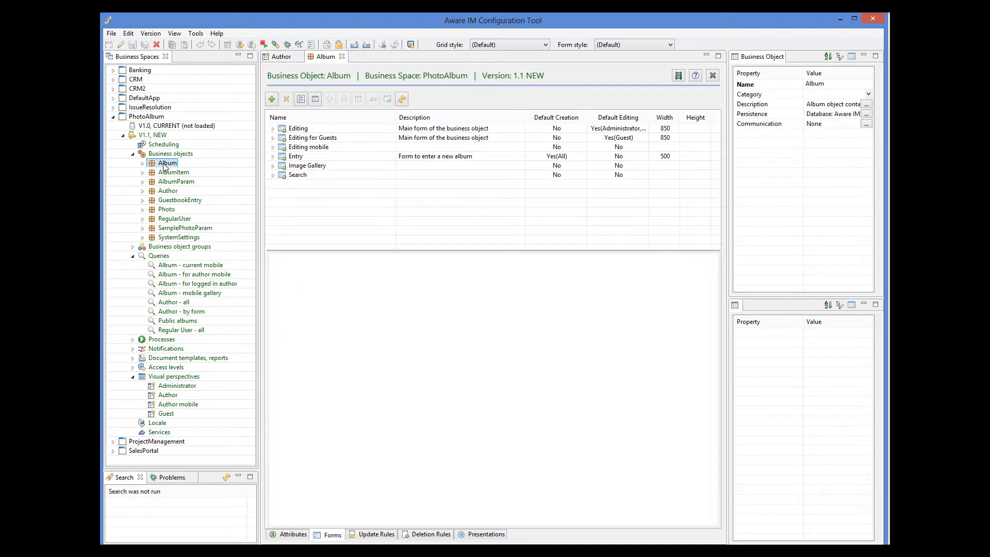
click(273, 129)
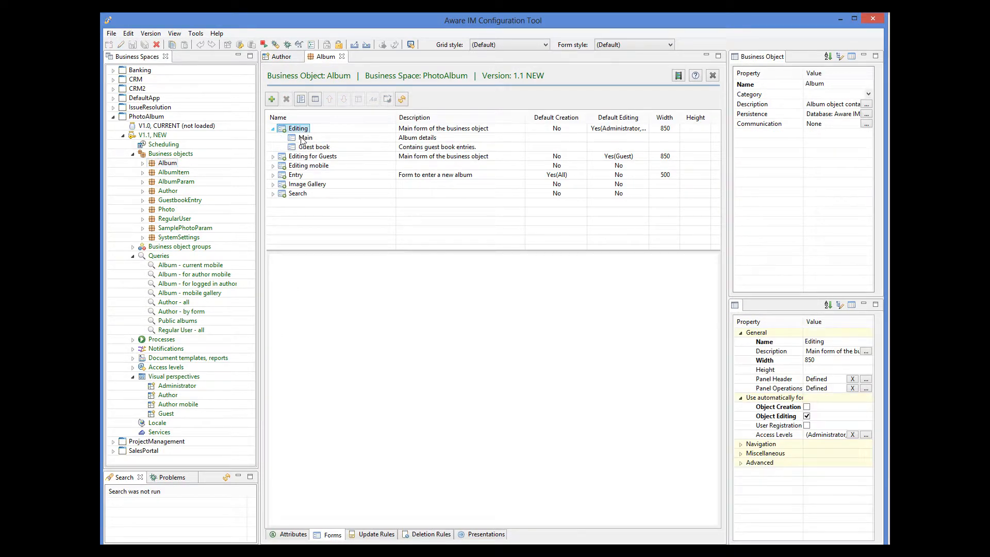
double_click(302, 138)
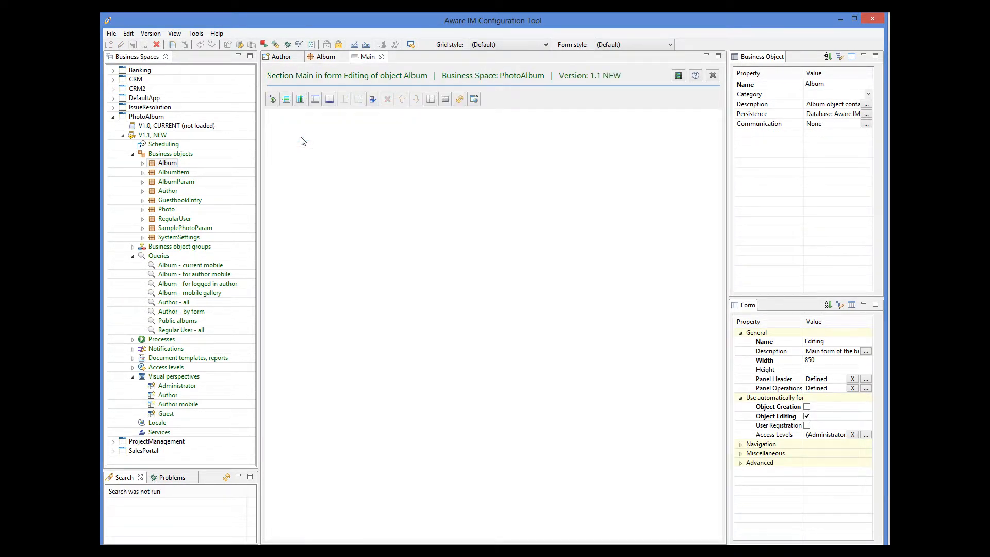
click(344, 145)
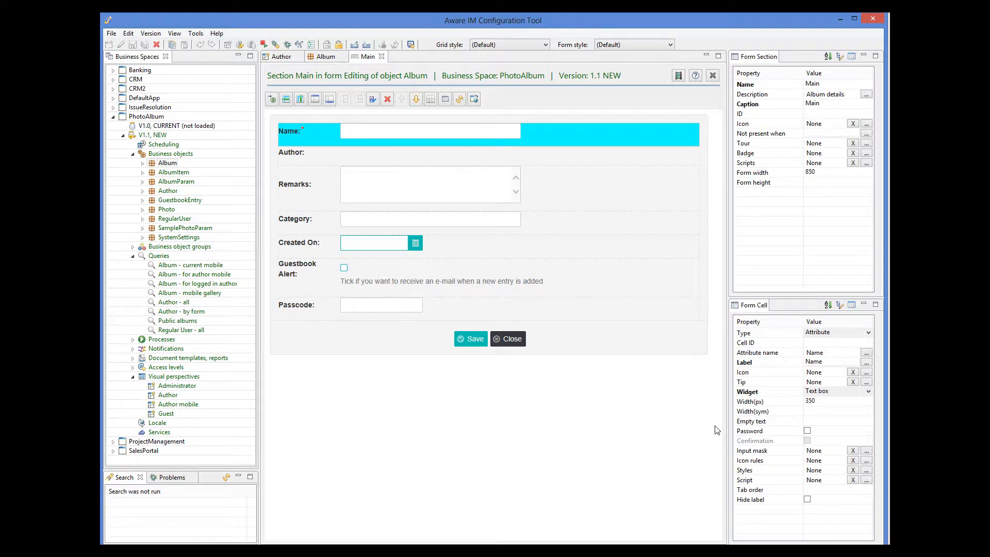
click(382, 57)
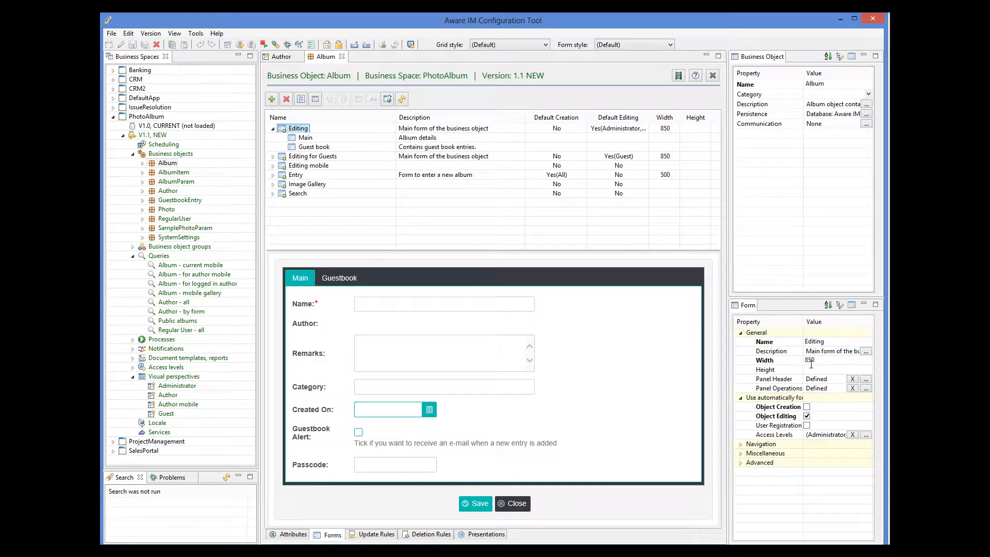
Inspect the ID setting of the Save operation among the Editing form's panel operations, leaving everything unchanged.
click(866, 388)
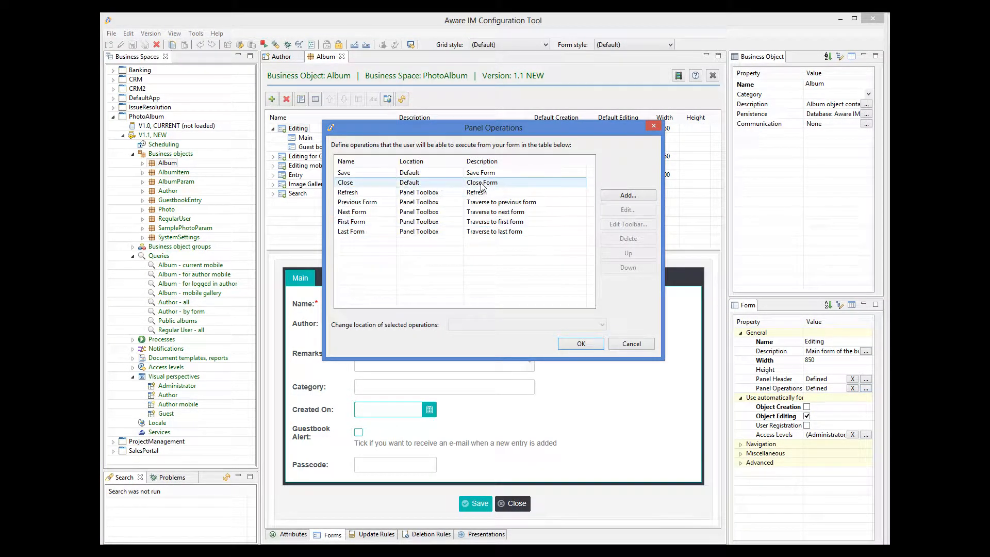
click(485, 175)
click(612, 209)
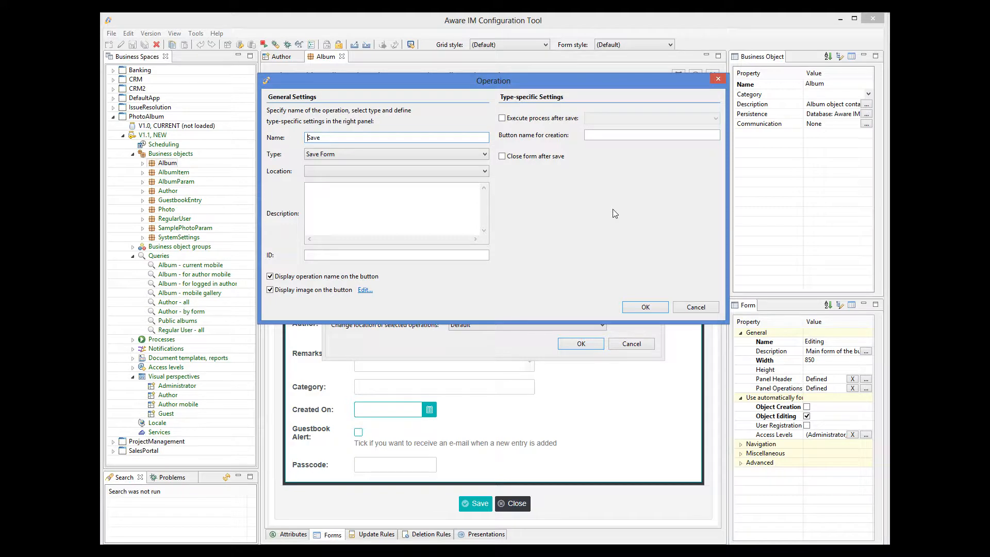
click(679, 308)
click(636, 346)
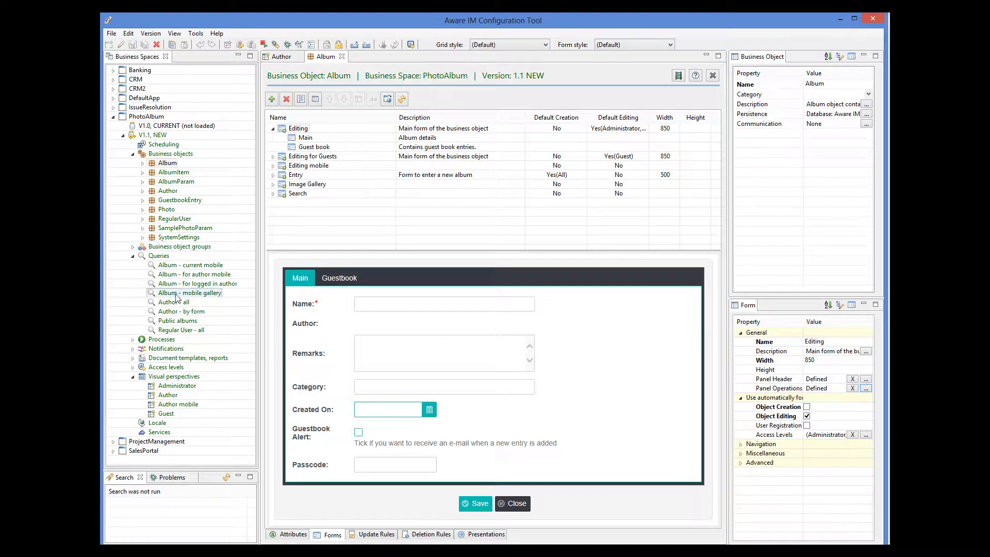
Open the Author - all query and inspect the ID setting for its Name column, leaving the display settings unchanged.
double_click(174, 303)
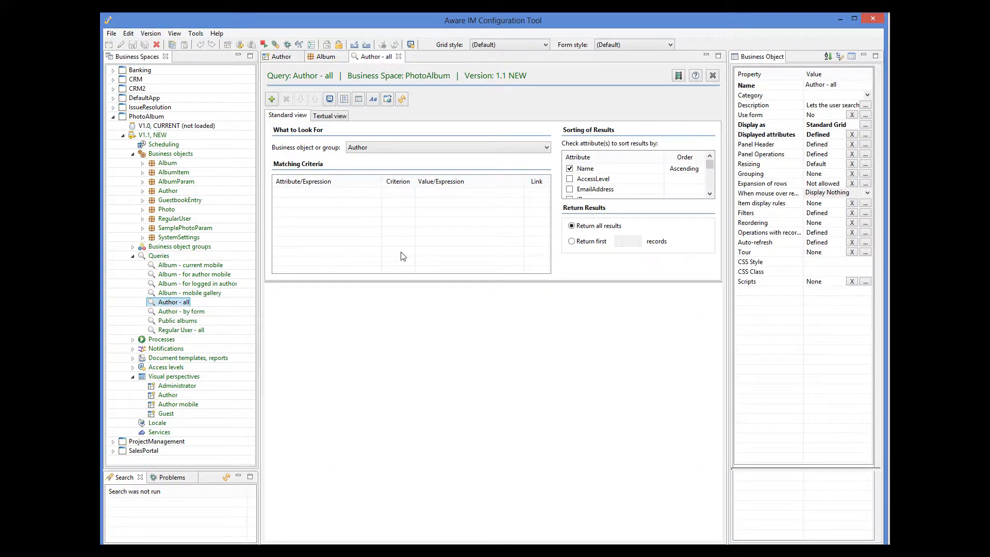
click(866, 126)
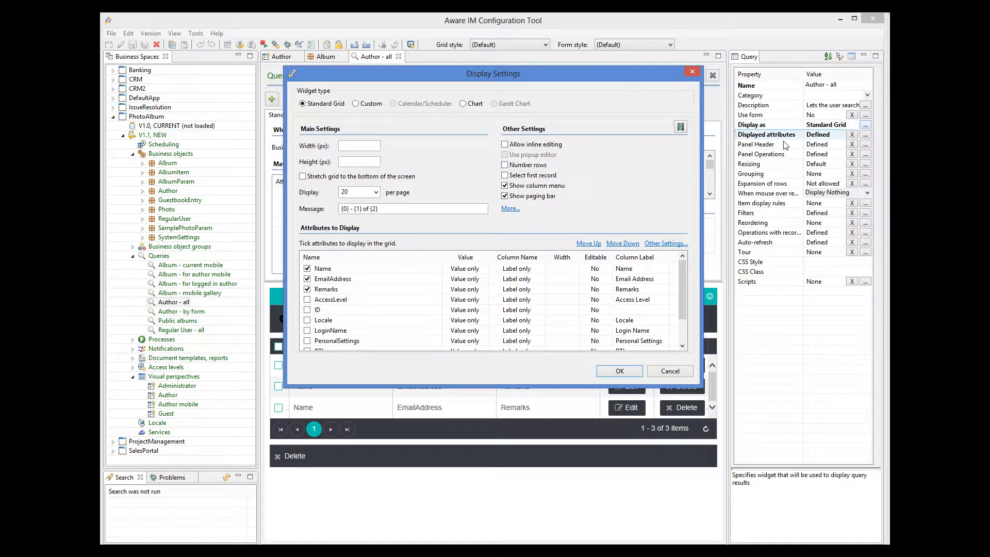
click(665, 244)
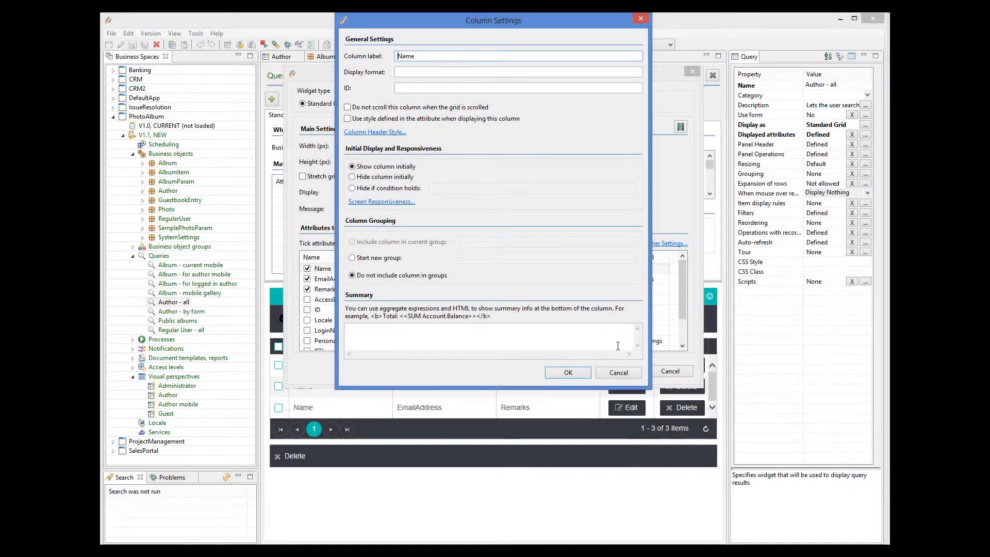
click(619, 372)
click(665, 375)
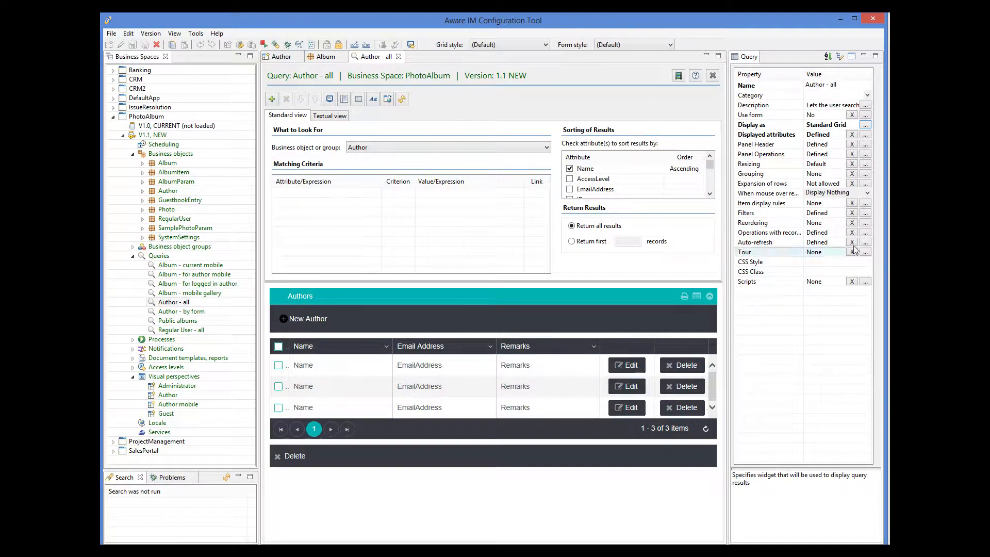
Inspect the ID setting of the Edit operation among the Author - all query's operations with records, without saving changes.
click(865, 232)
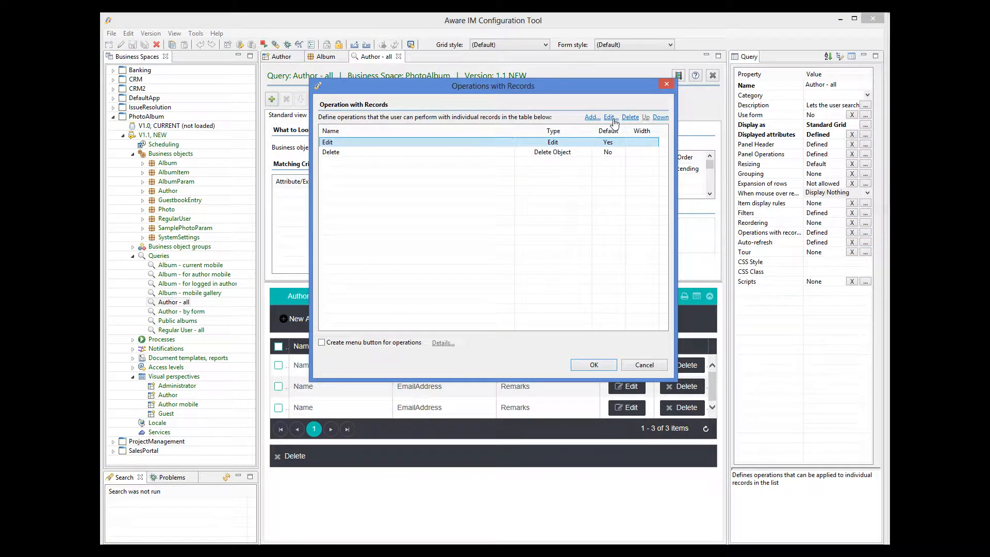
click(613, 120)
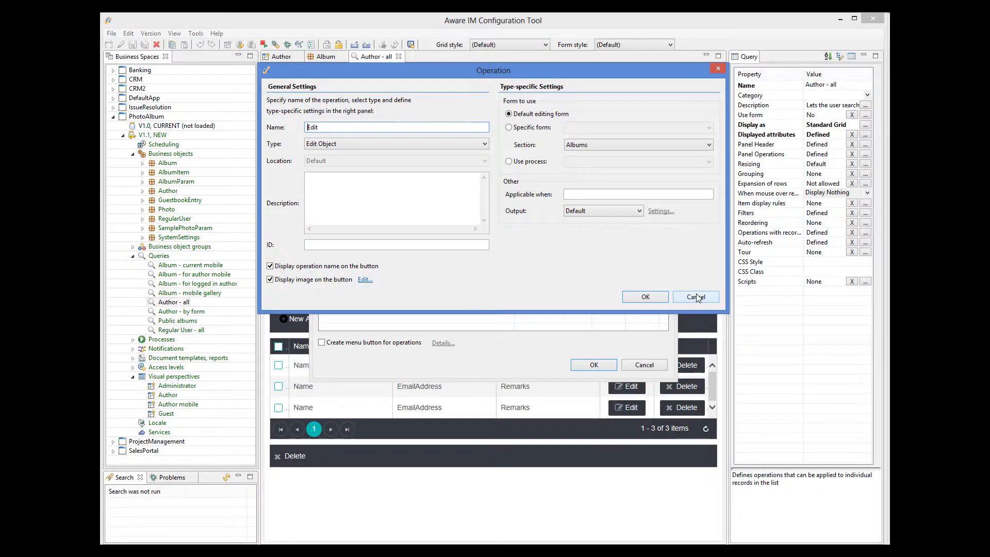
click(695, 297)
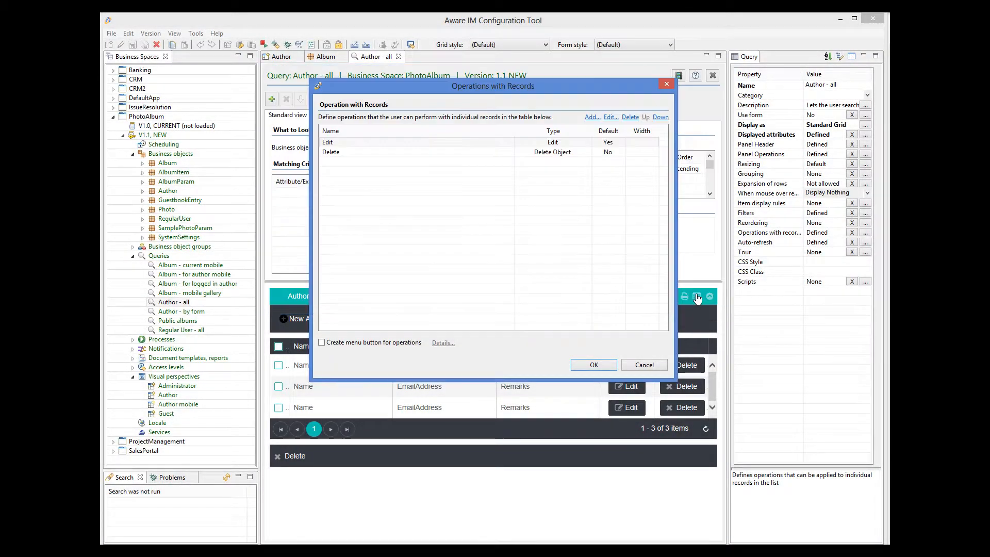
click(639, 368)
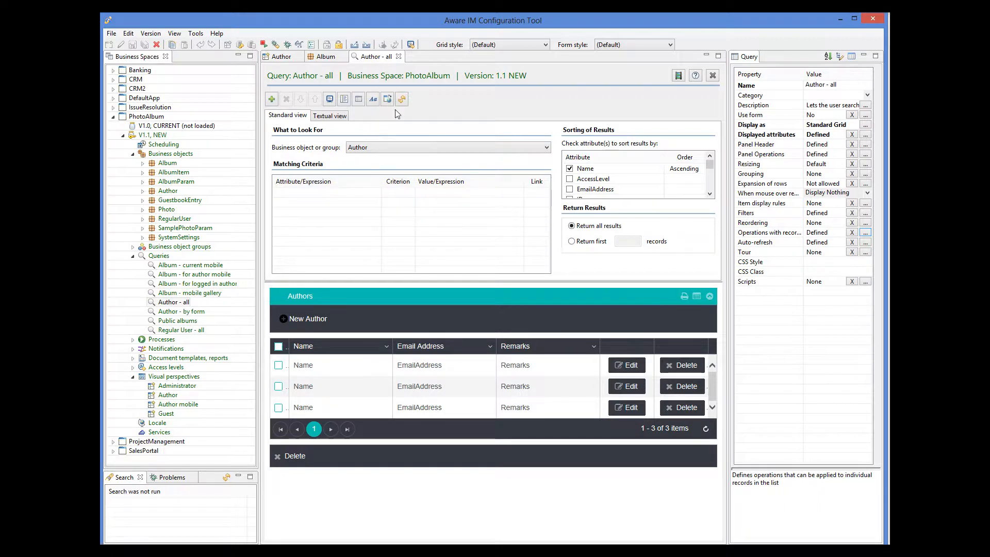
In the Author visual perspective, inspect the ID properties of the Albums content panel and the Main tab.
click(279, 58)
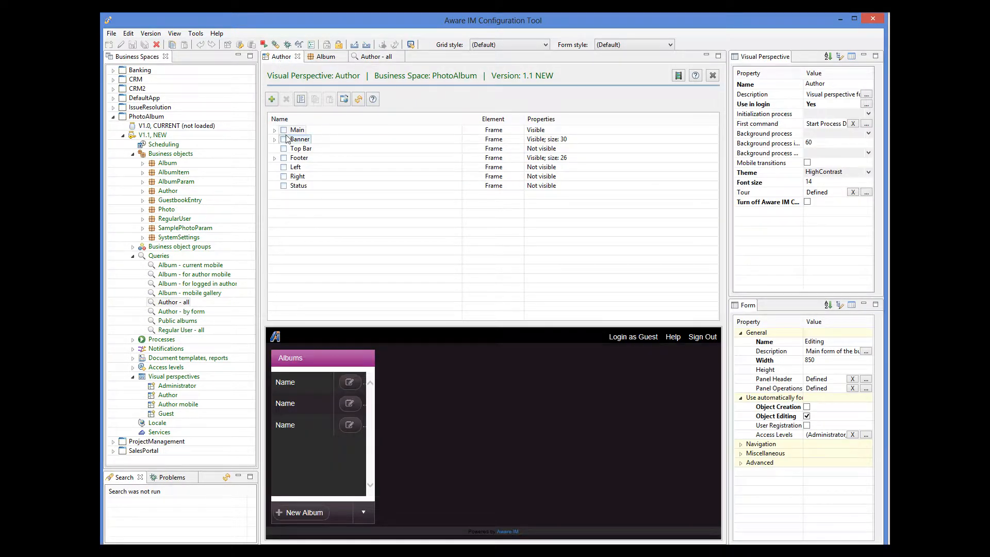
click(275, 130)
click(321, 148)
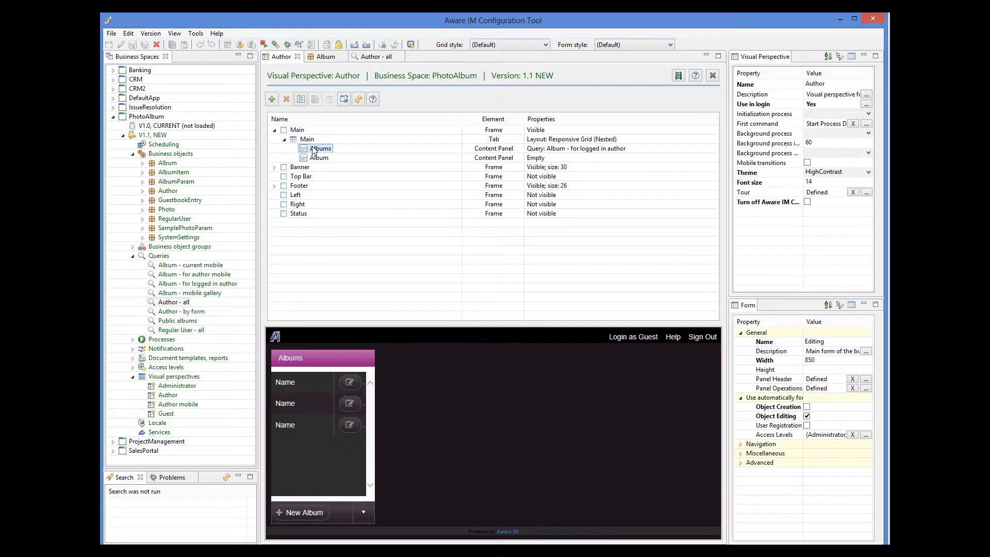
drag(869, 339, 870, 372)
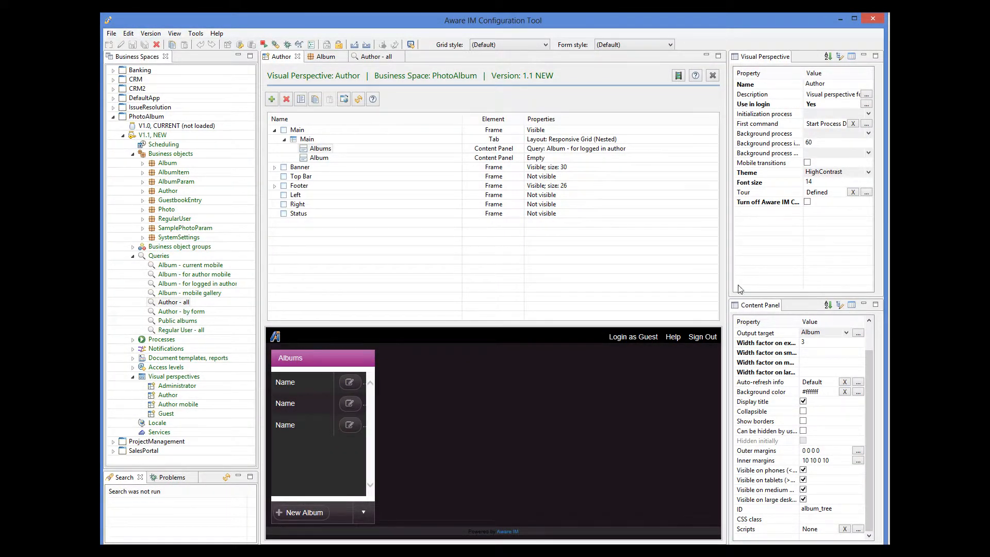
click(305, 141)
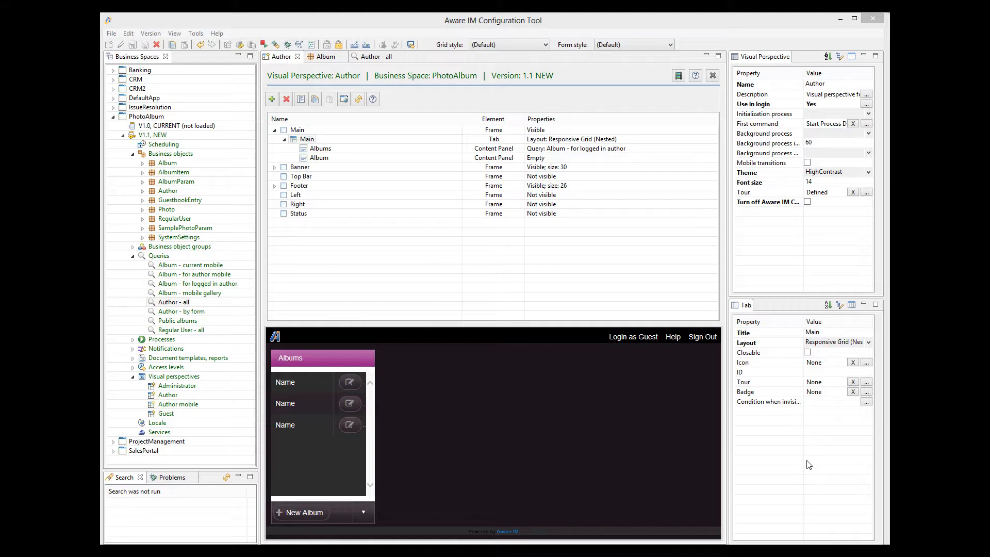
Review the album_tree section in the Author perspective's tour definition, leaving it unchanged.
click(867, 192)
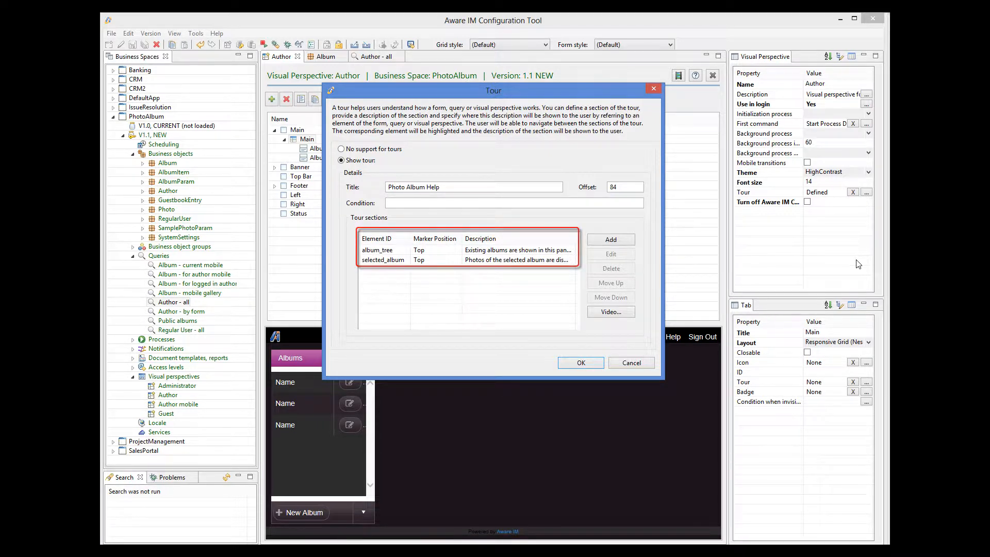
click(534, 251)
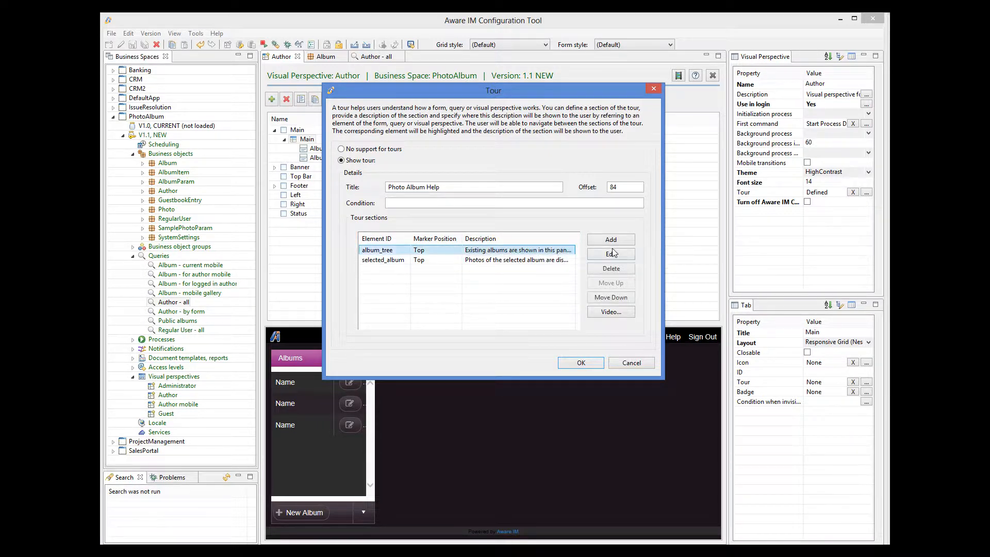
click(612, 253)
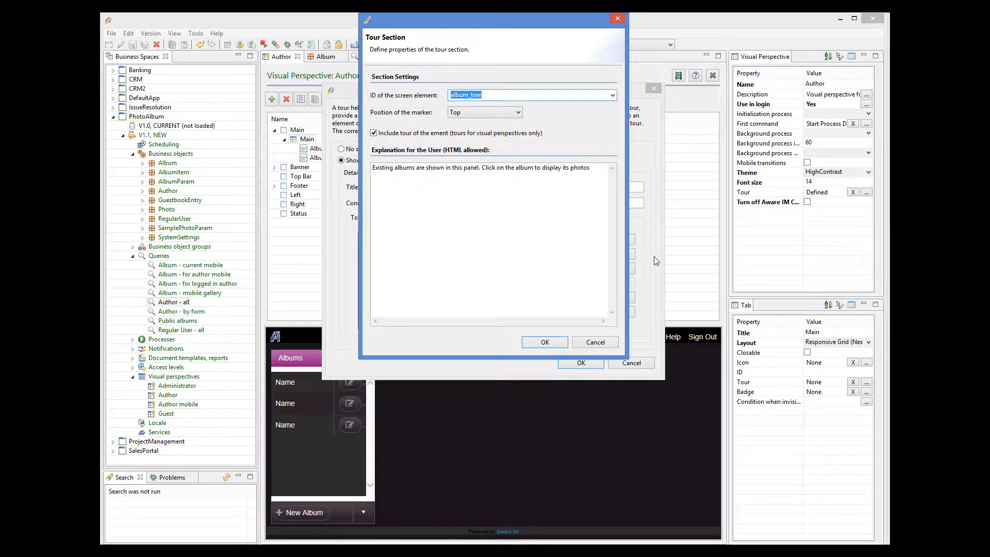
click(599, 341)
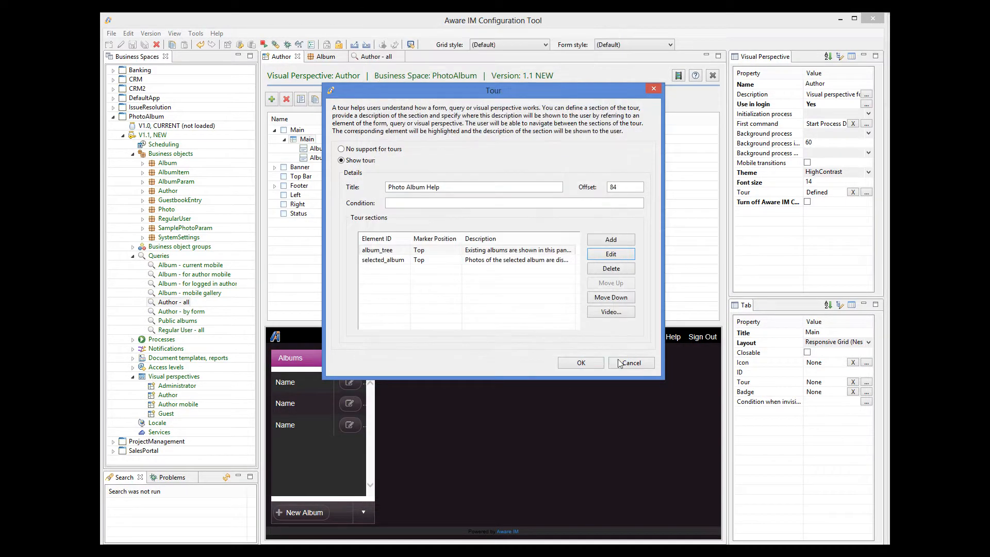
click(630, 363)
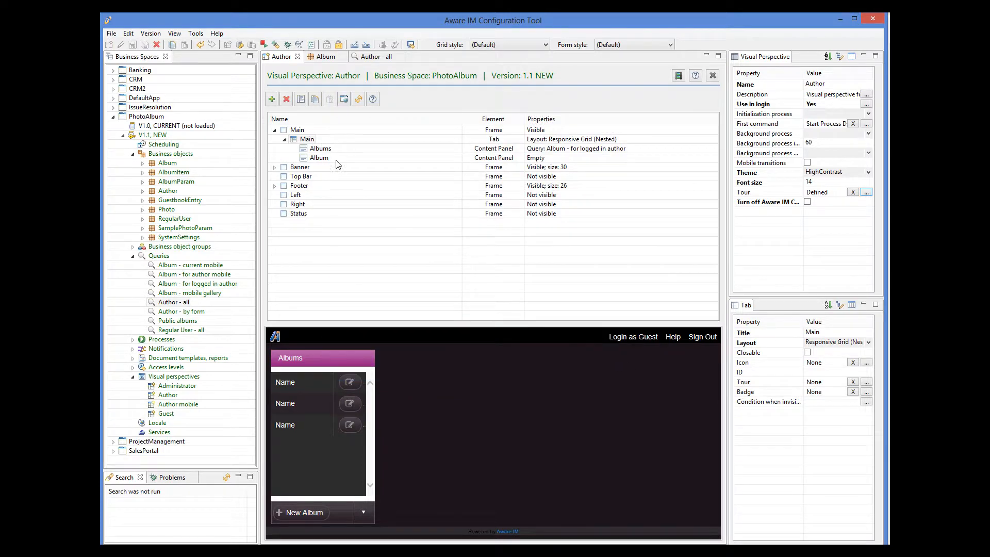
Compare the Albums content panel's ID with the element ID in the album_tree tour section, without saving changes.
click(320, 148)
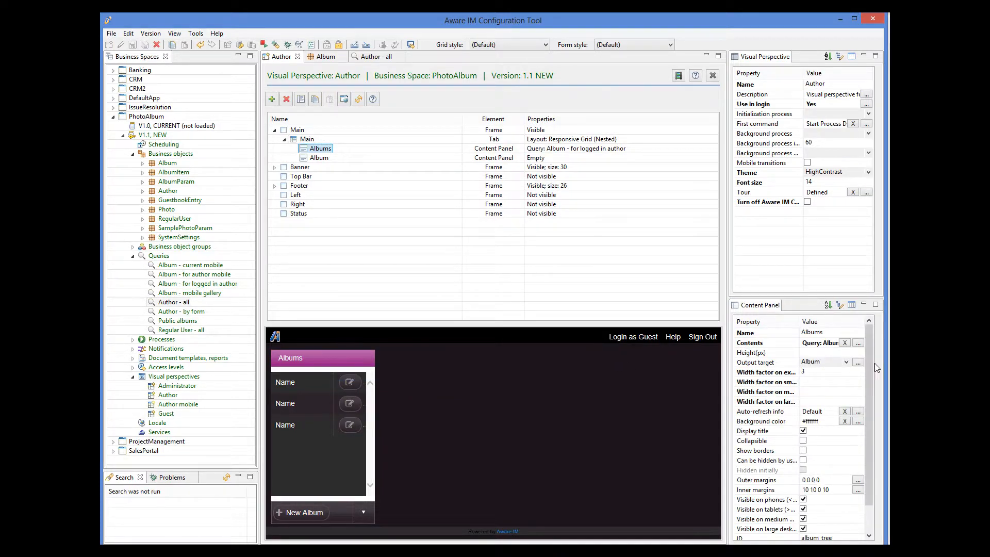
drag(871, 363, 879, 402)
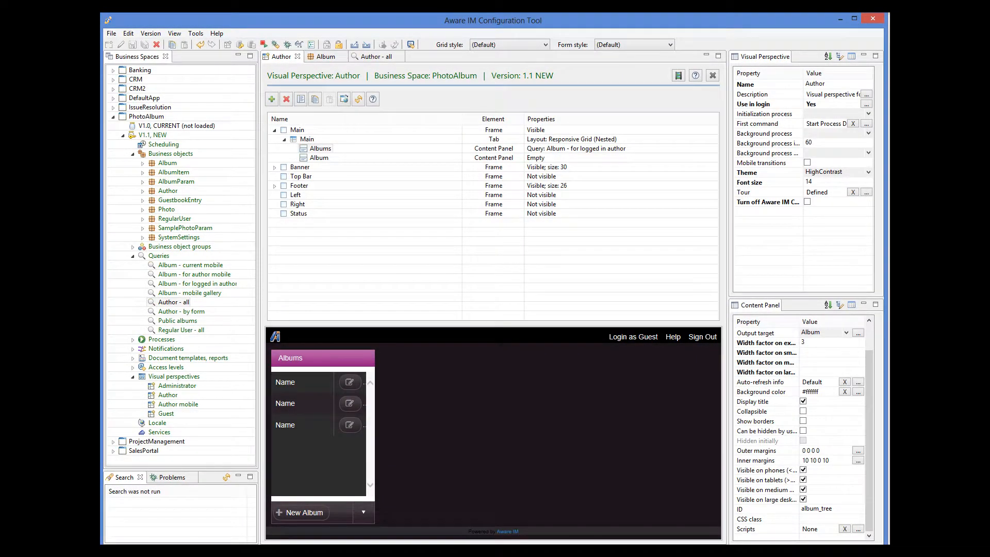
click(866, 192)
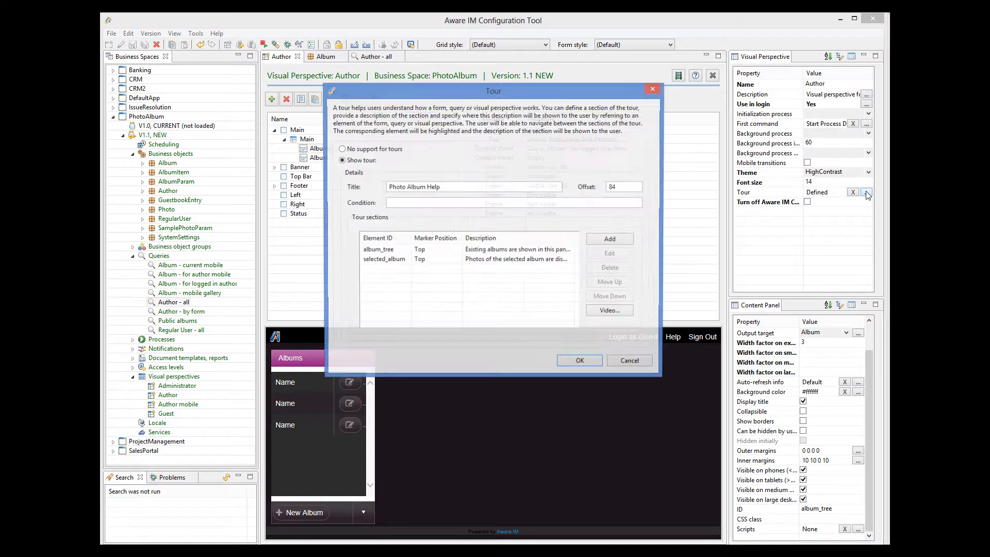
click(547, 250)
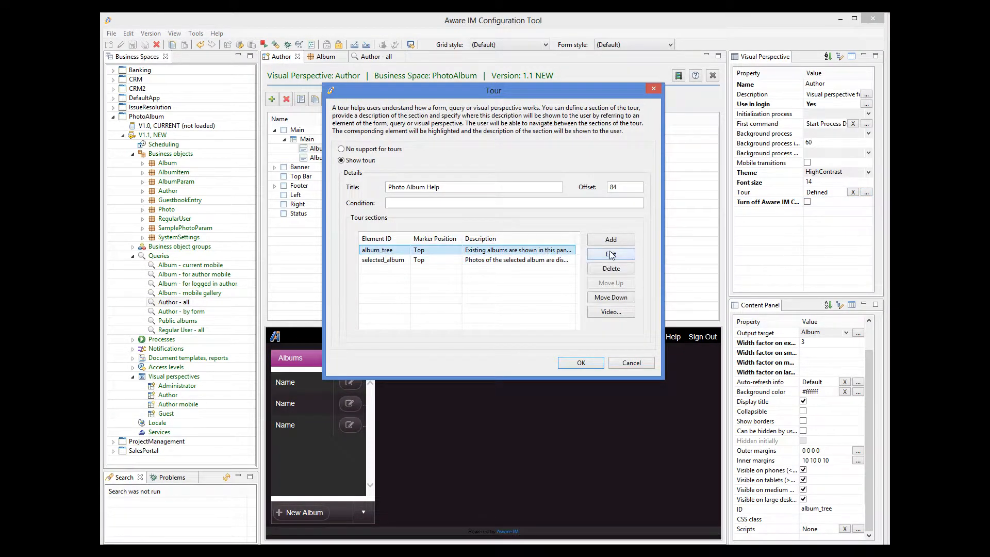
click(611, 254)
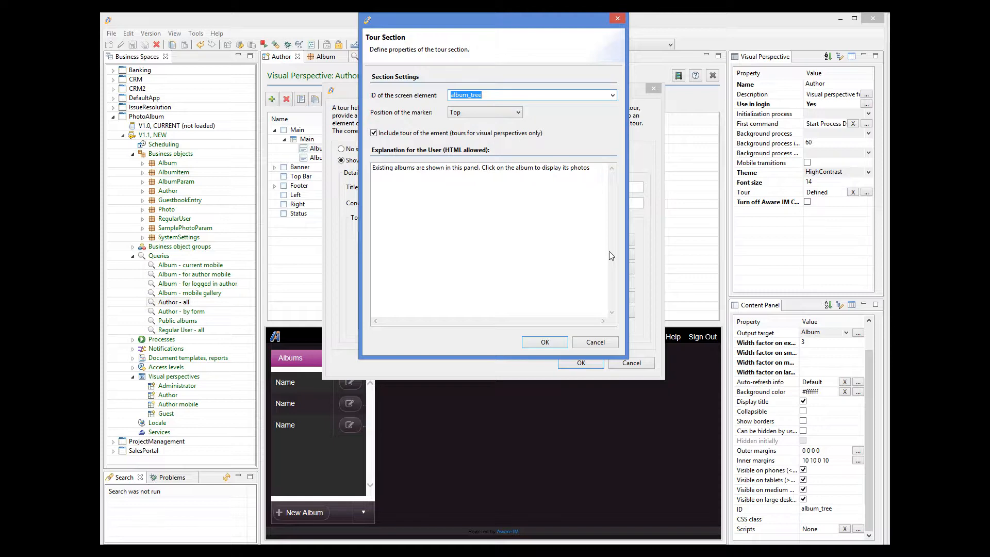
click(607, 343)
click(632, 364)
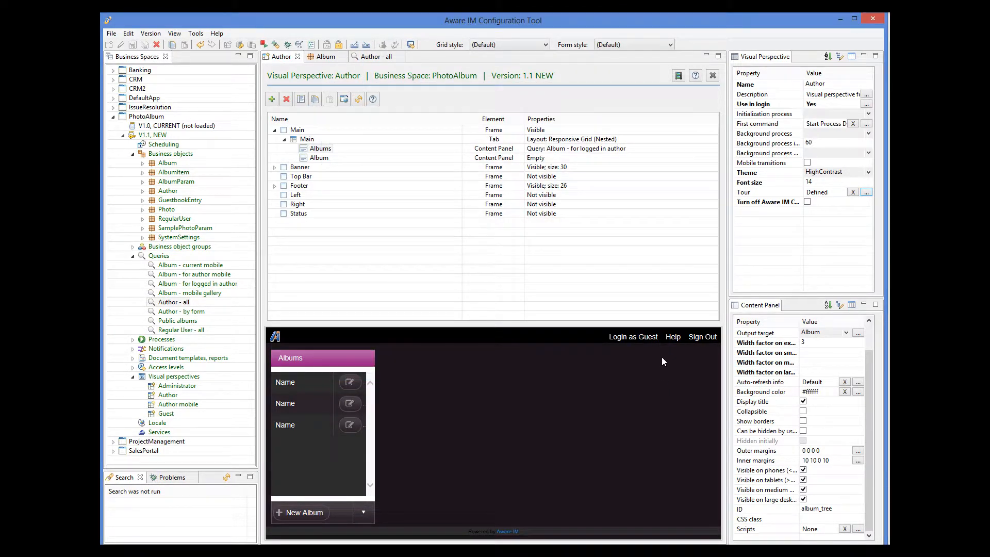
Check which query the Albums content panel displays through its Contents property, leaving it unchanged.
drag(872, 363, 868, 333)
click(858, 343)
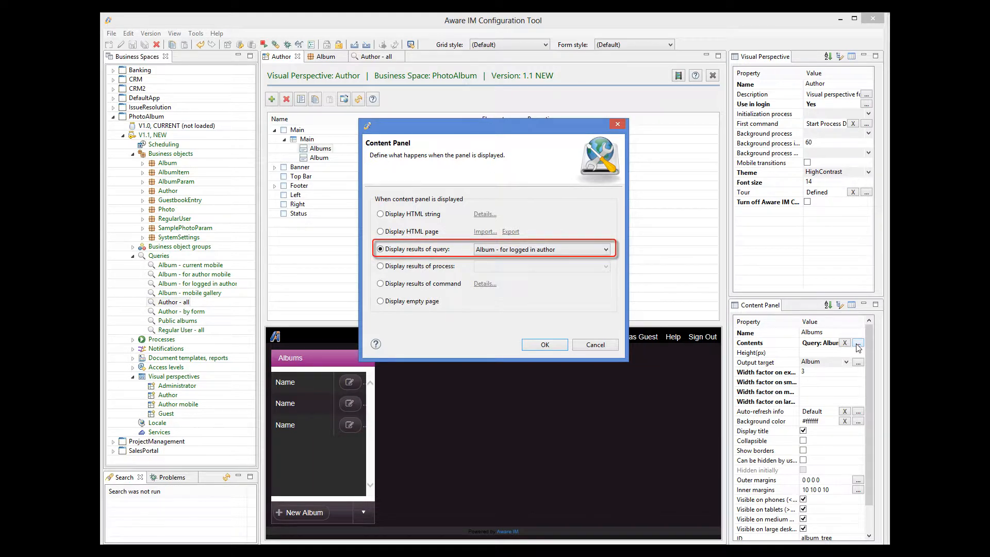
click(613, 350)
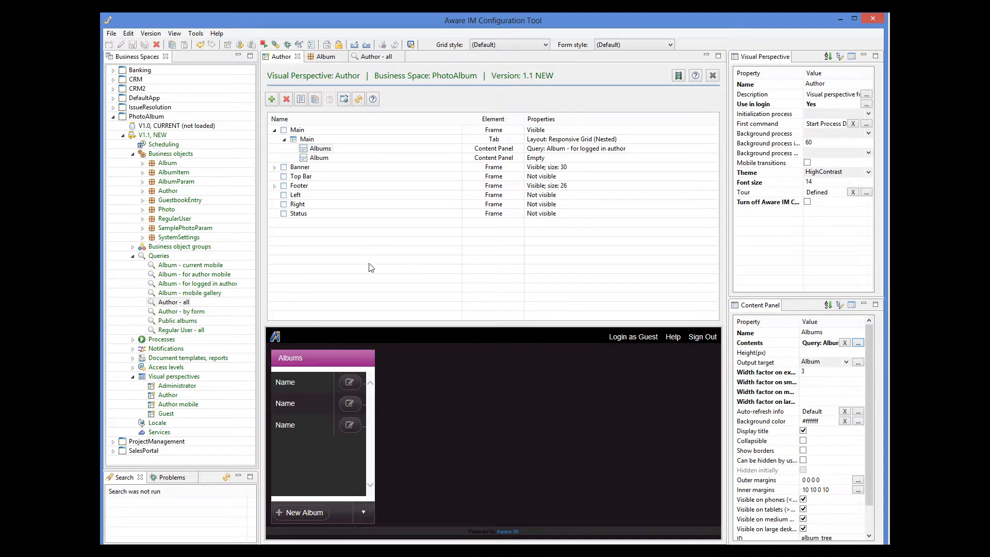
Open the Album - for logged in author query and review its tour definition and sections without changing them.
double_click(214, 284)
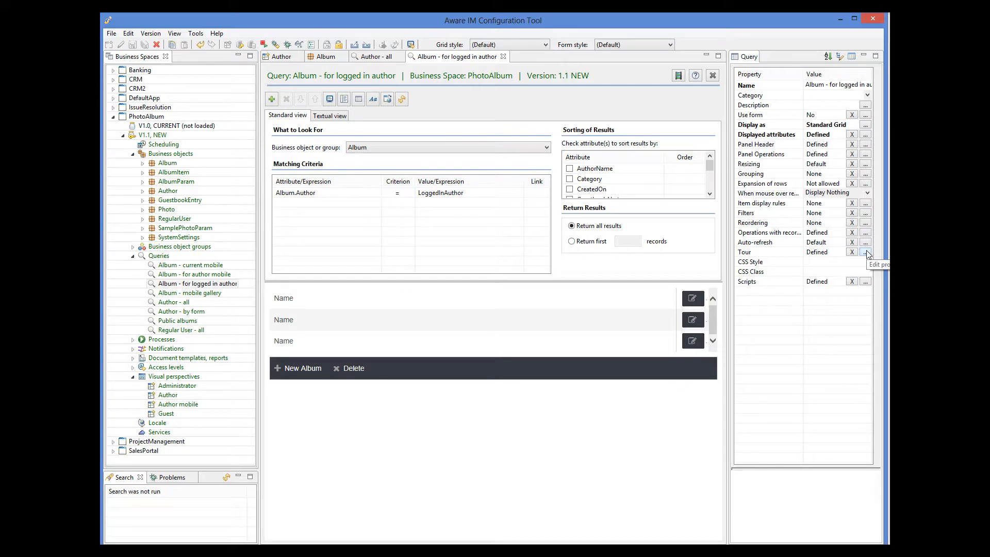
click(866, 253)
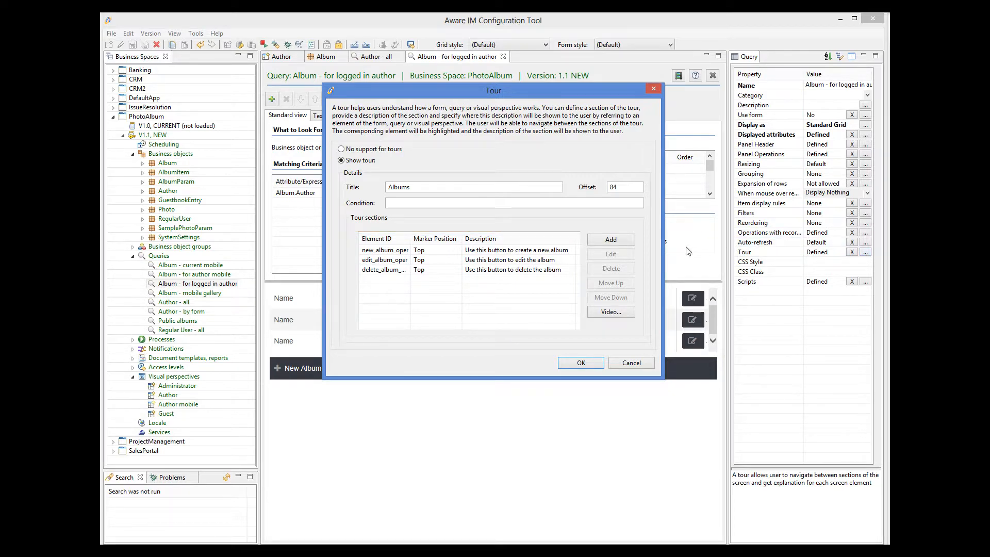
click(645, 364)
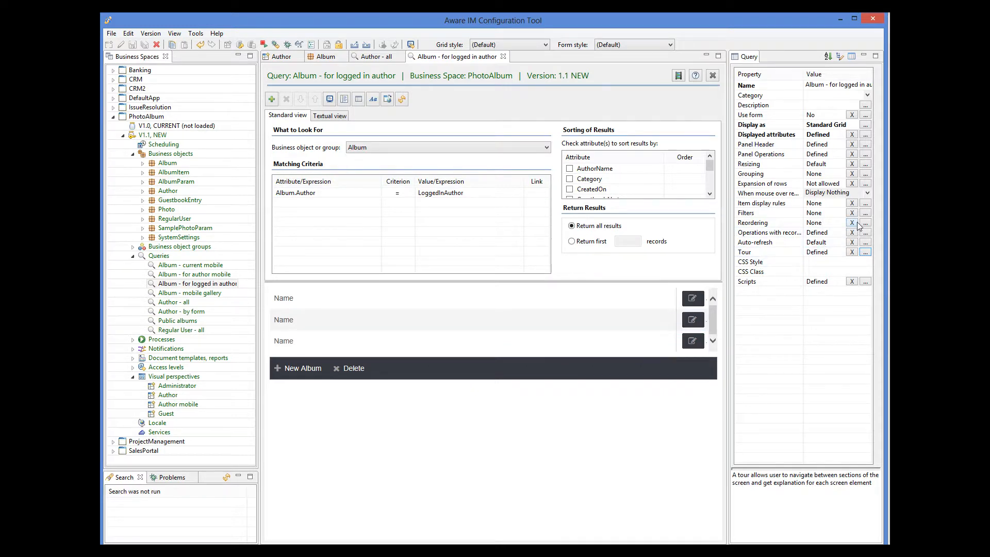
Inspect the ID of the New Album operation among the Album - for logged in author query's panel operations, without saving changes.
click(866, 154)
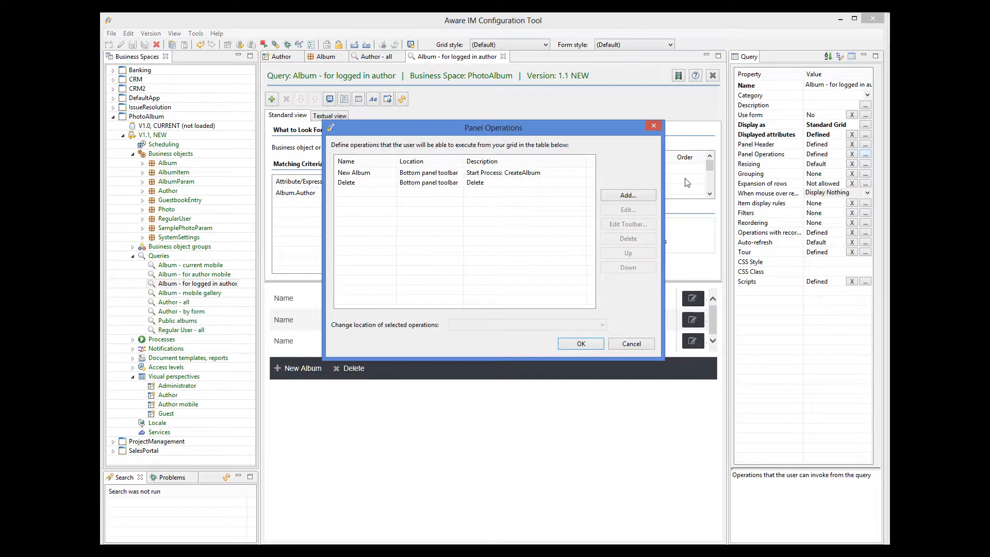
click(512, 175)
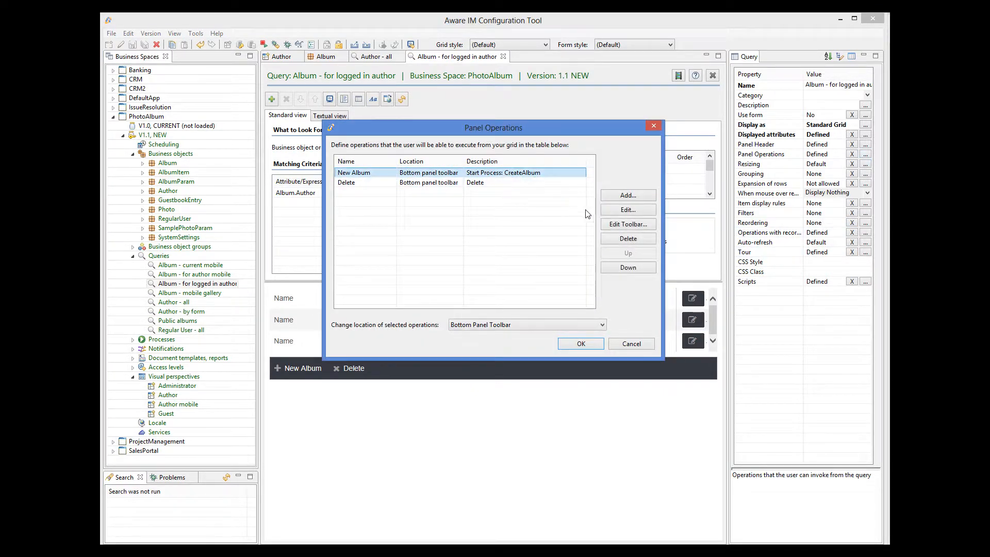
click(629, 210)
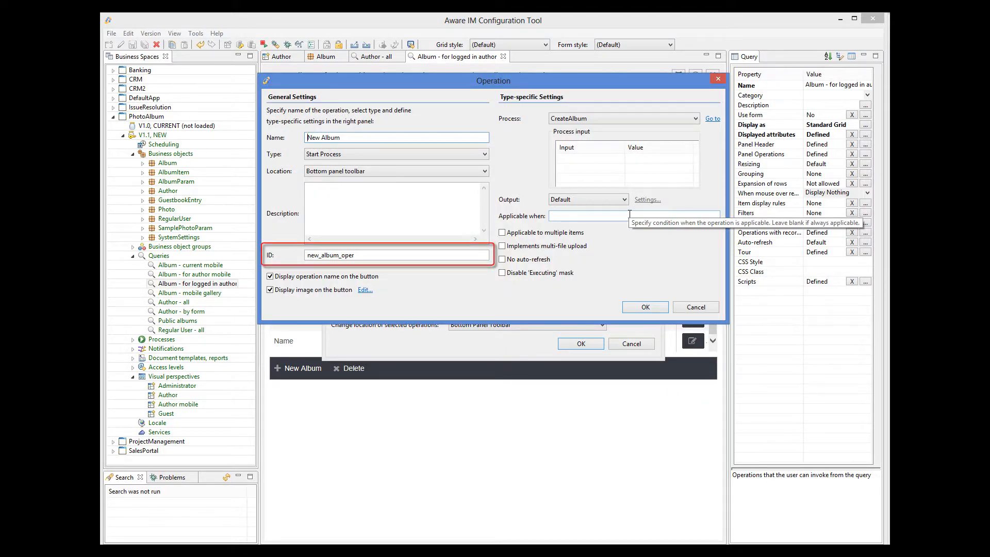
click(703, 308)
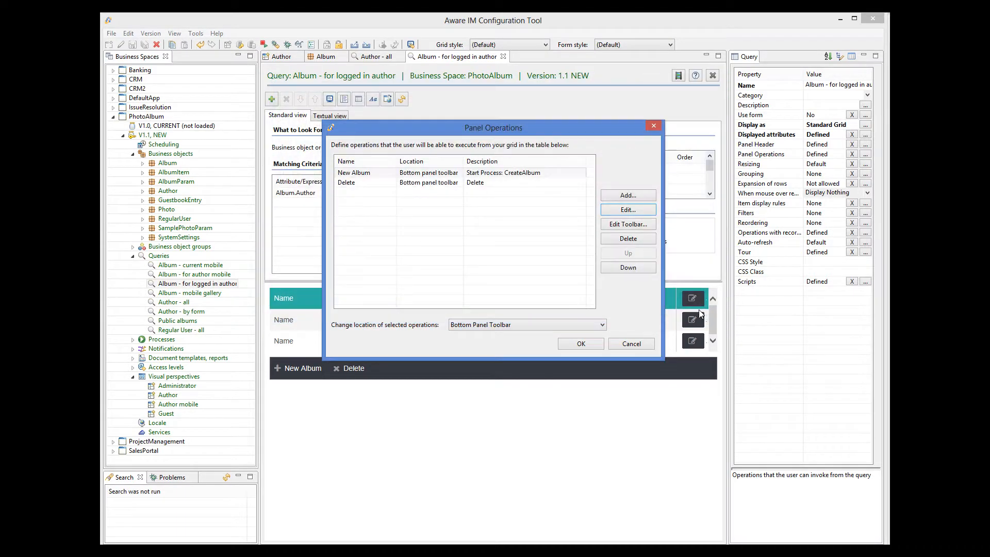
click(630, 344)
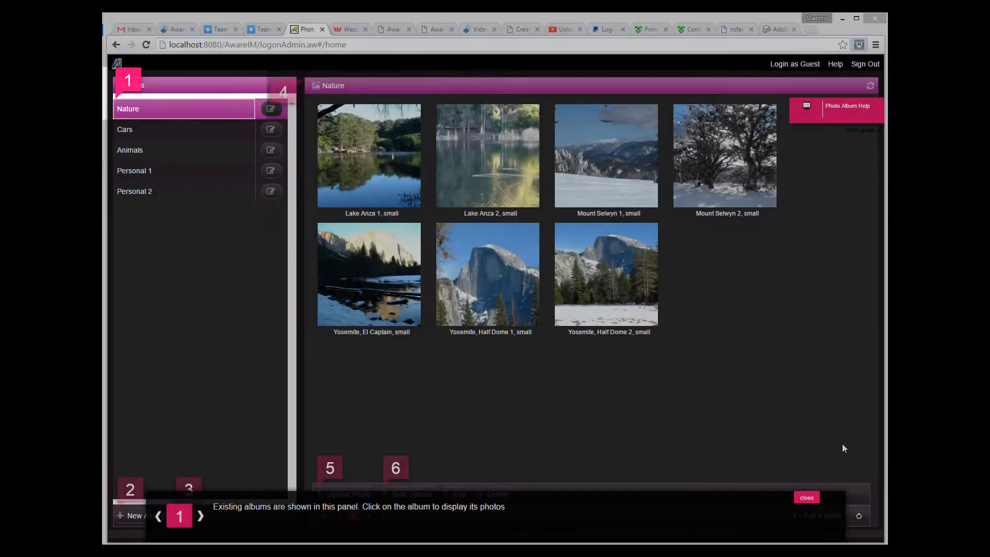
In the running Photo Album application, advance the Photo Album Help tour from its first section by two sections.
click(200, 516)
click(200, 516)
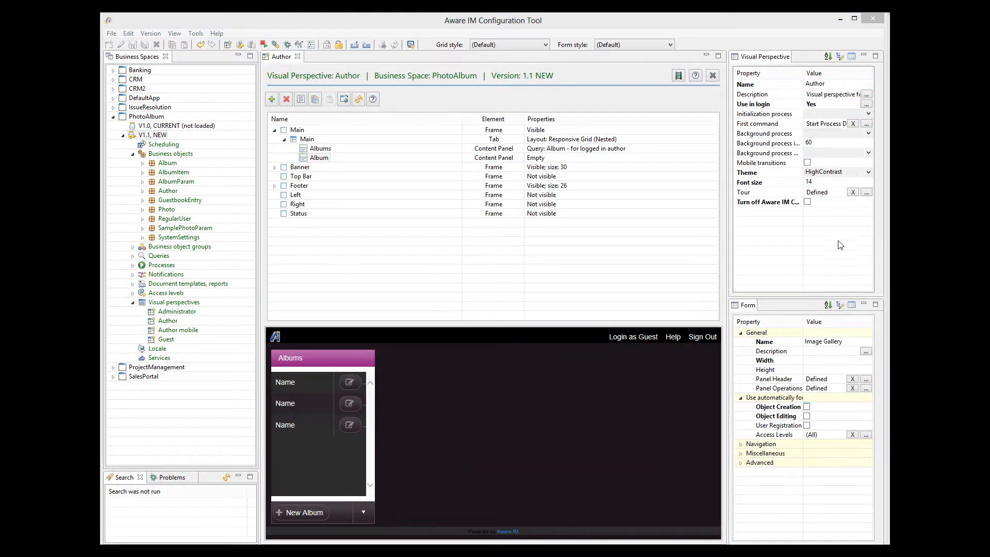
Review the selected_album section of the Author perspective's tour without saving changes, and check the ID of the Album content panel.
click(867, 192)
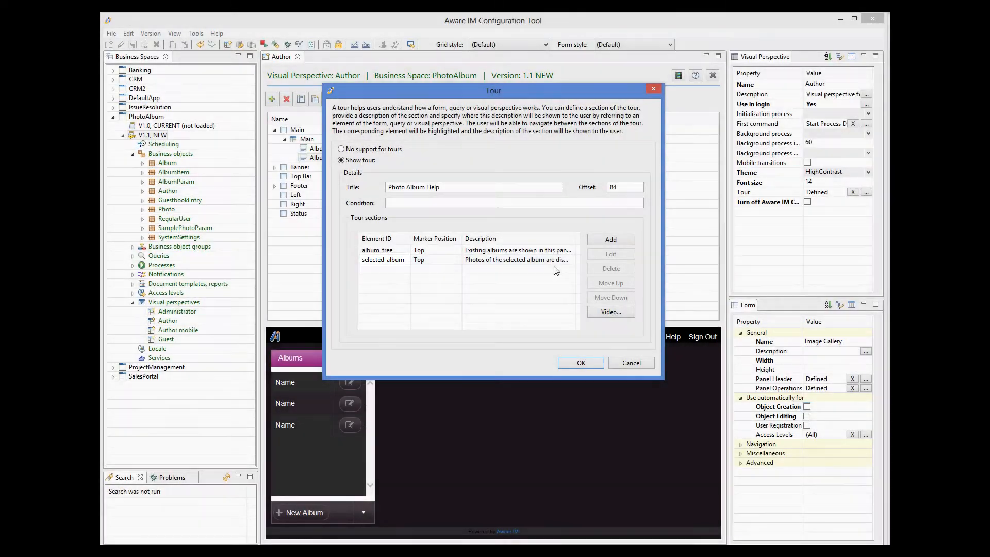
click(562, 260)
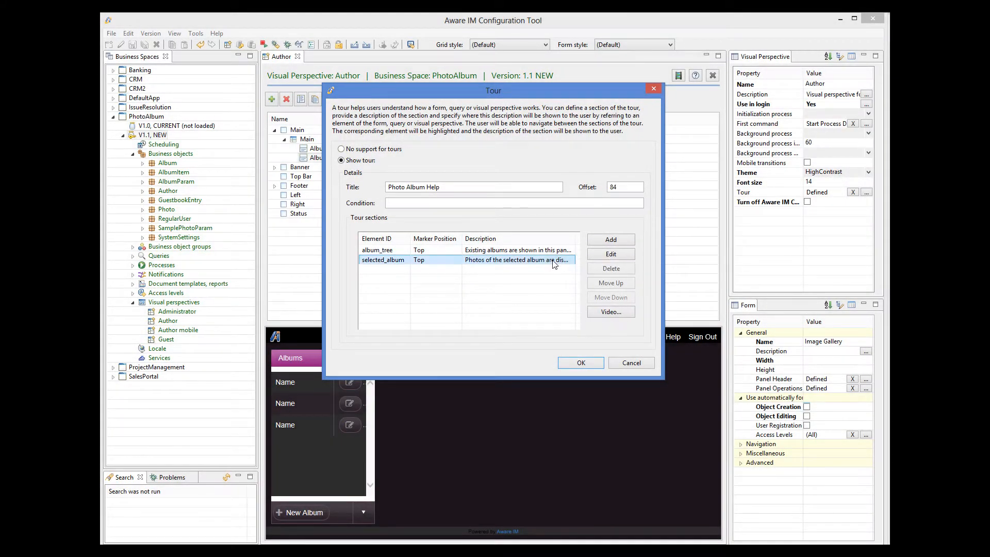
click(609, 254)
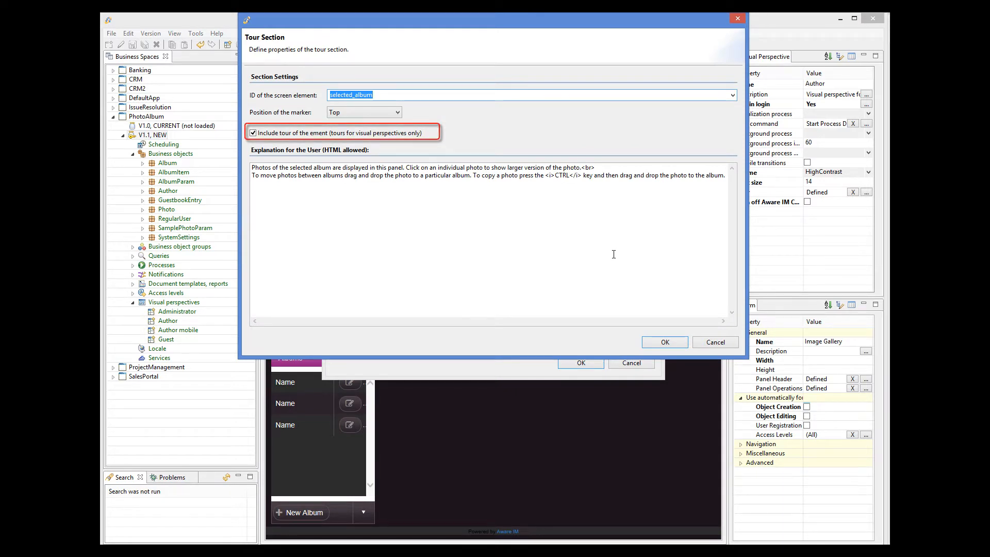
click(729, 343)
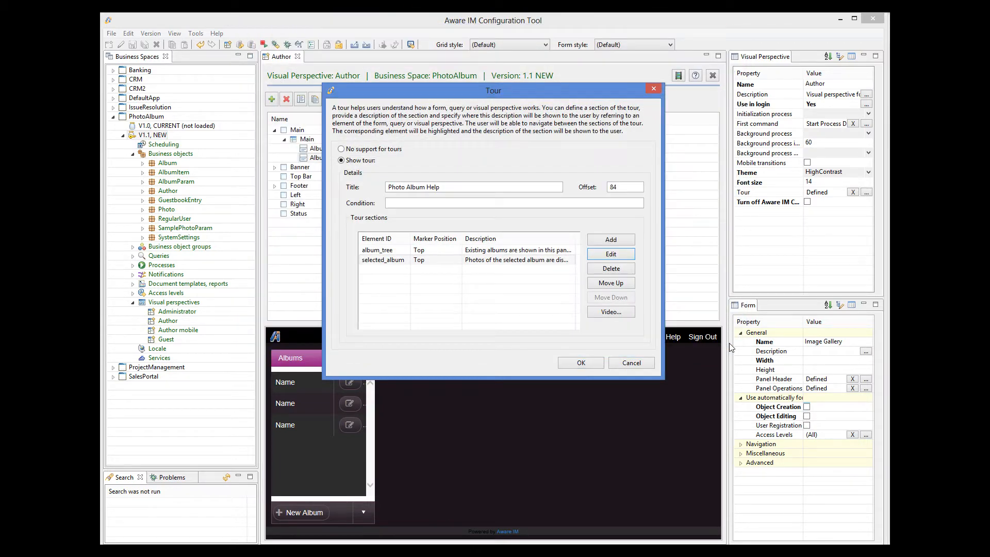
click(643, 364)
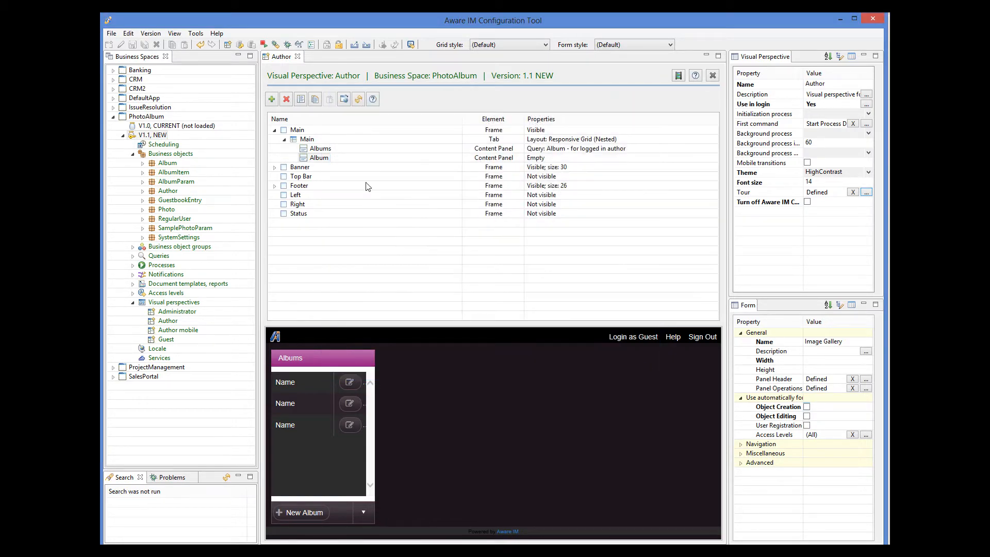
click(321, 157)
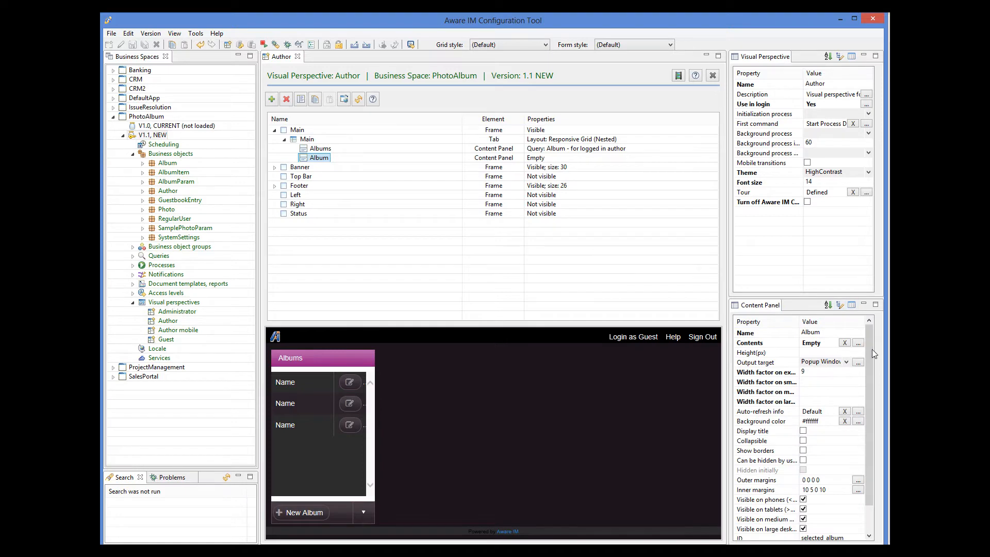
scroll(871, 349, down, 1)
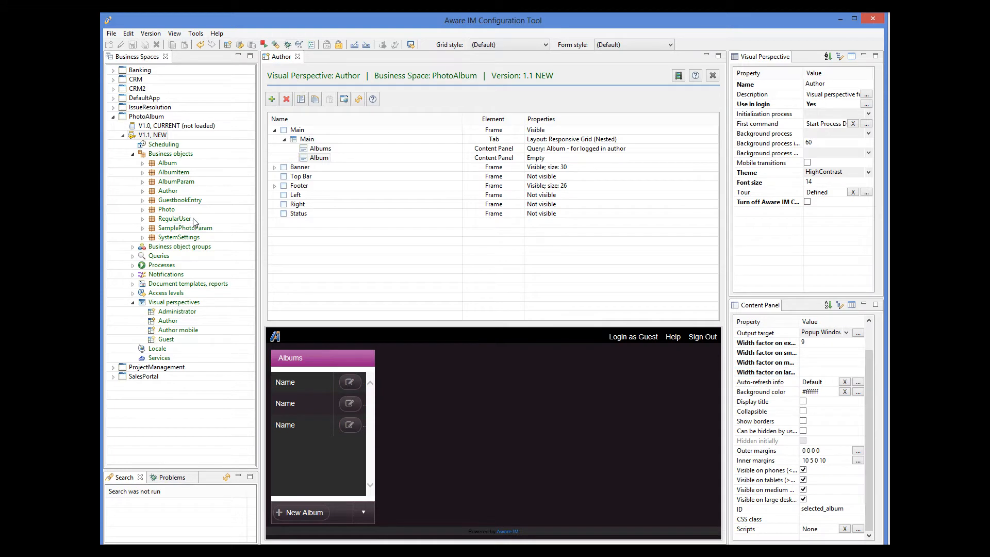
Review the tour sections defined for the Album business object's Image Gallery form, leaving them unchanged.
double_click(168, 164)
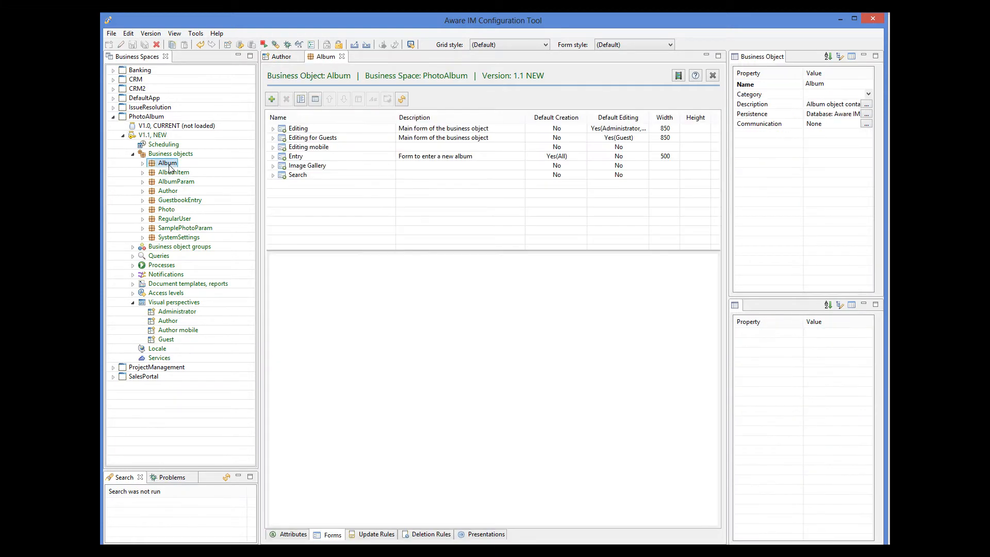
click(303, 168)
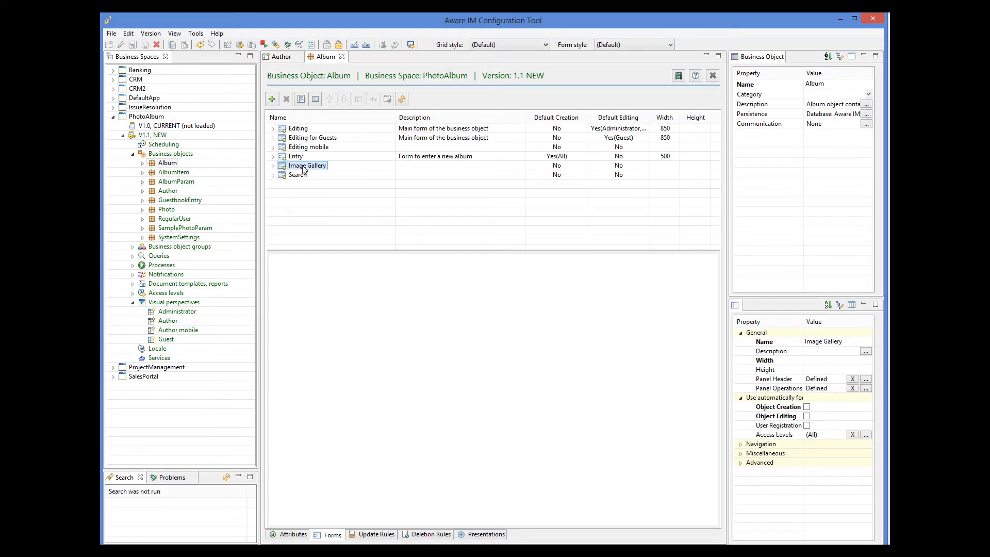
click(742, 453)
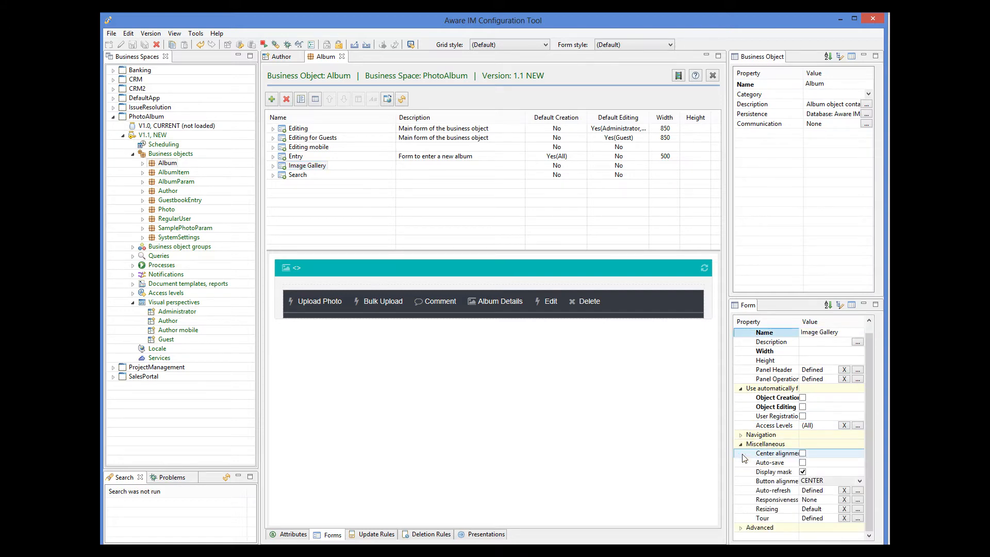
click(858, 519)
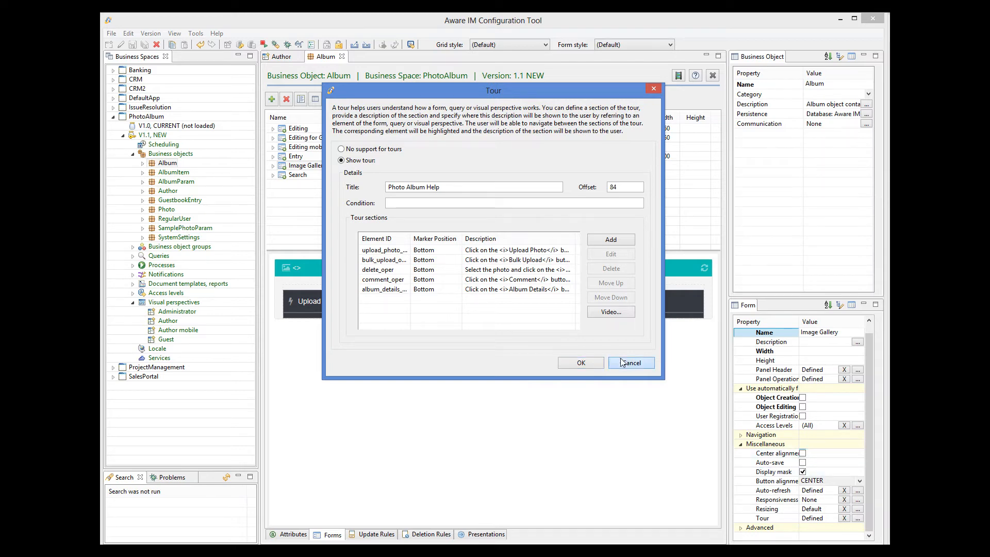
click(647, 364)
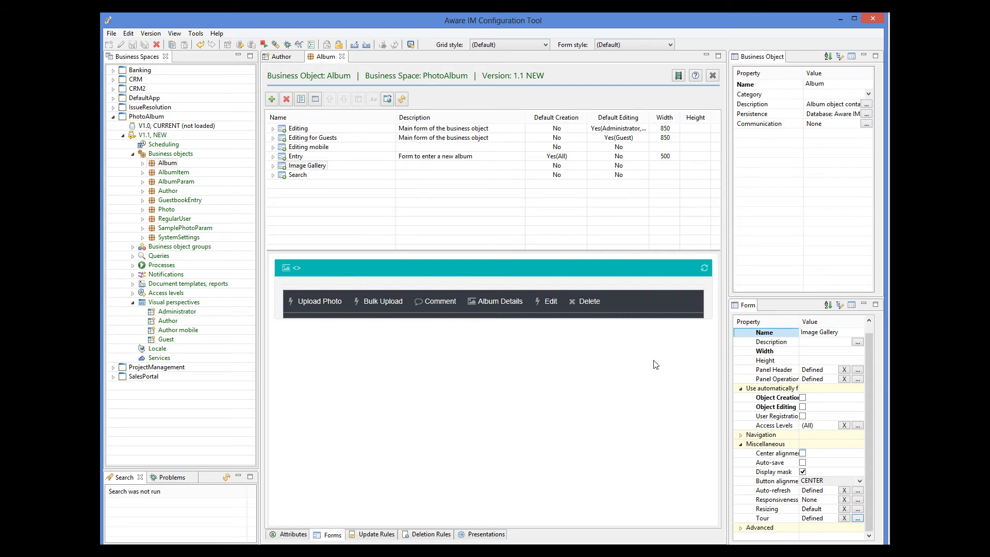
Return to the Author visual perspective and view its overall tour definition again without changing it.
click(272, 59)
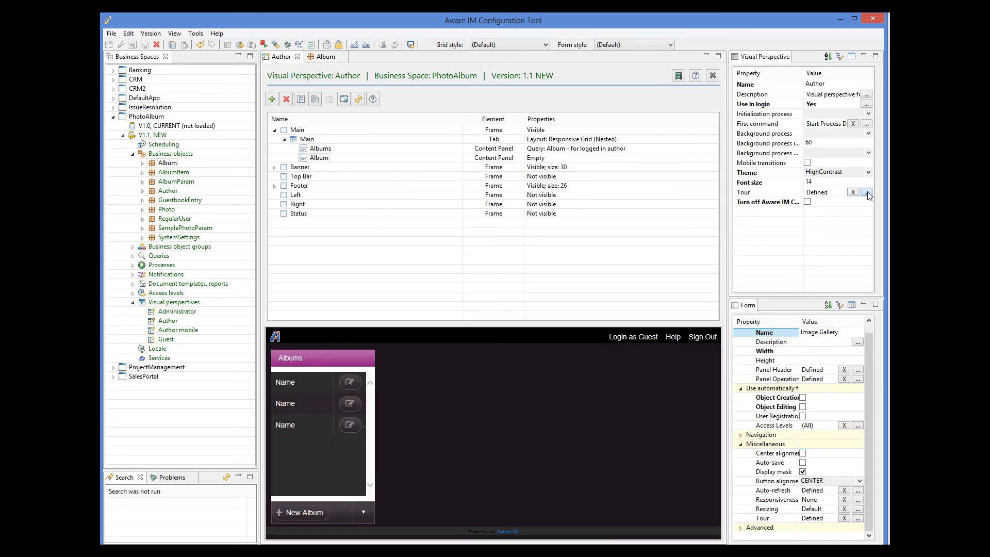
click(867, 193)
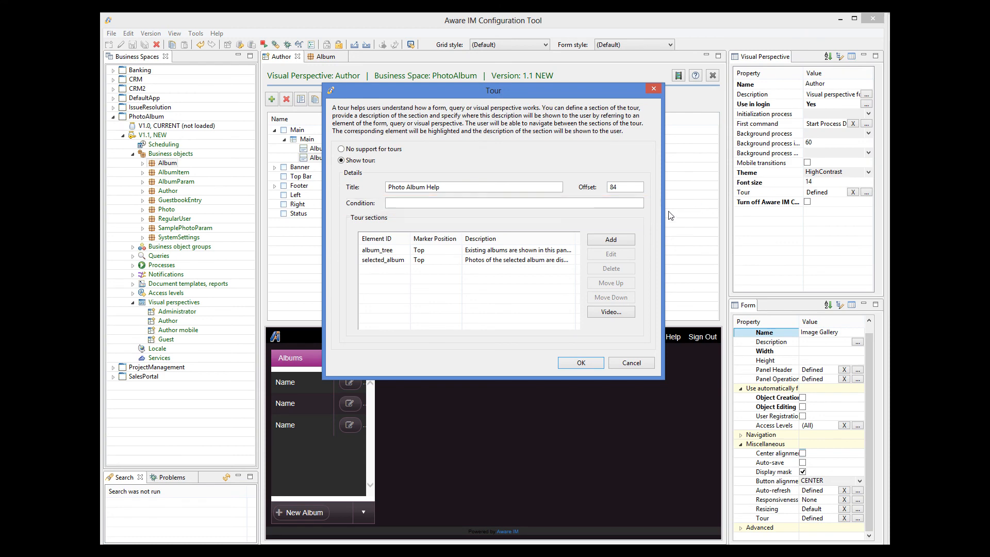
click(632, 363)
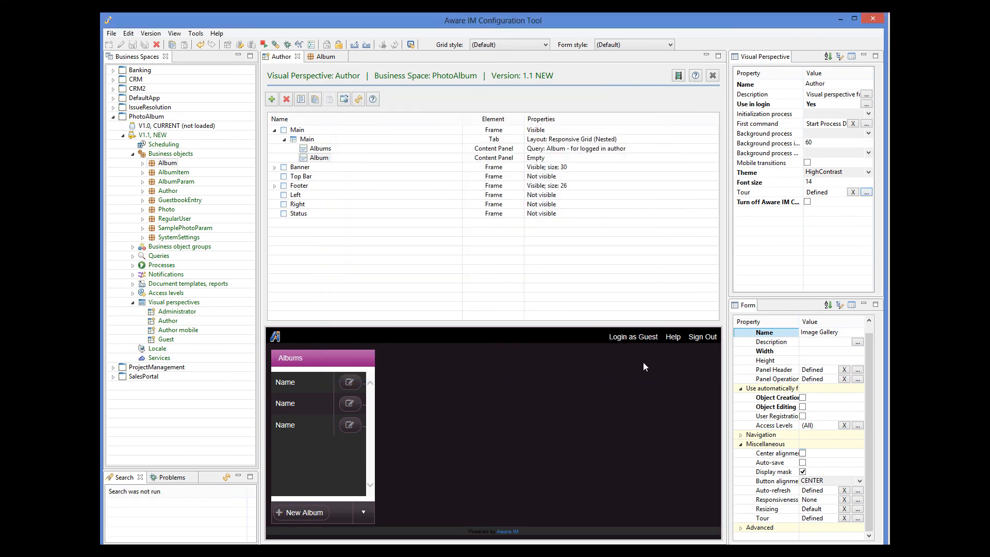